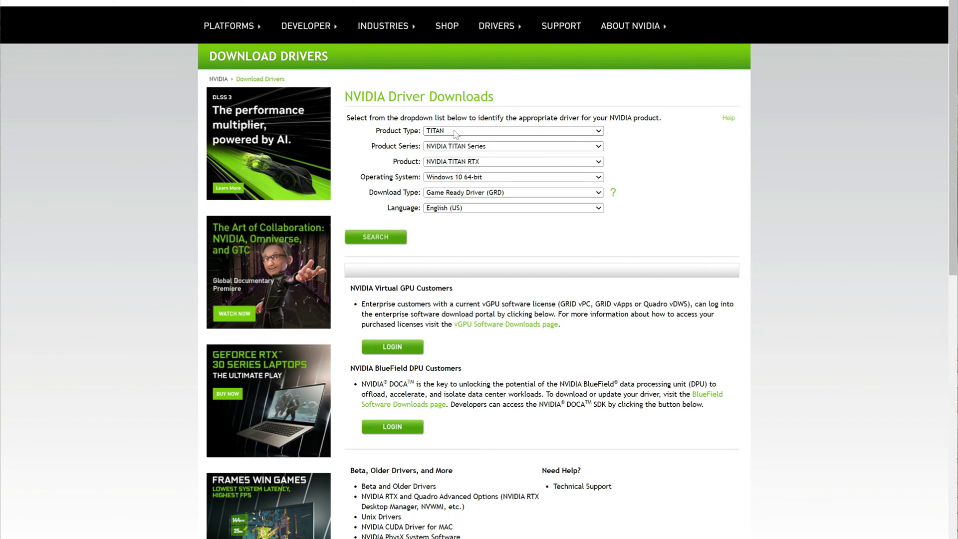
Set the driver search to product type GeForce, GeForce RTX 30 Series, GeForce RTX 3080, and operating system Windows 11
left_click(462, 133)
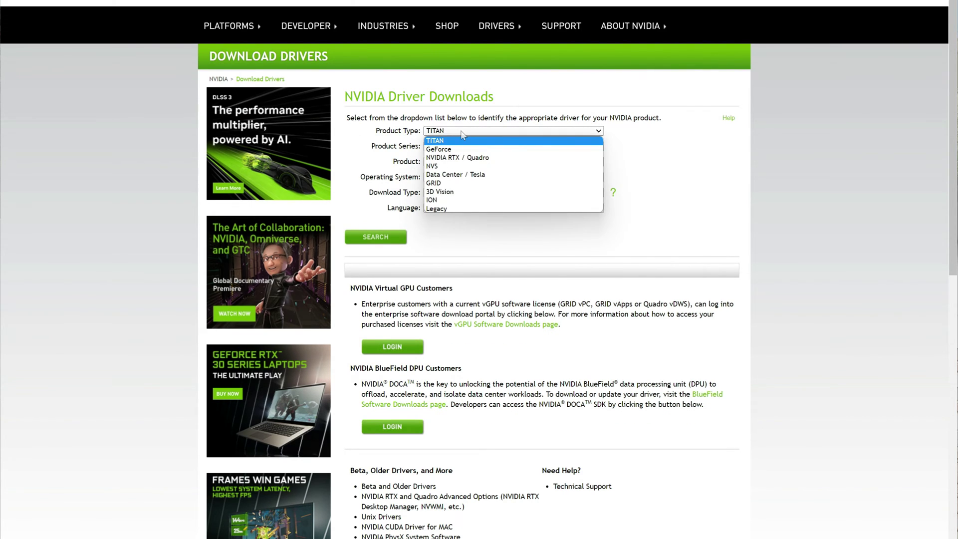
left_click(443, 149)
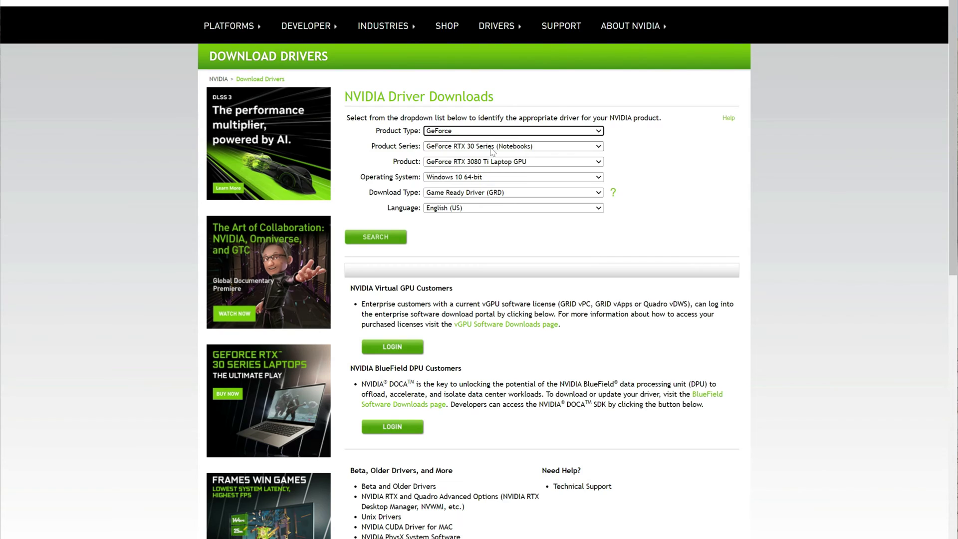
left_click(479, 149)
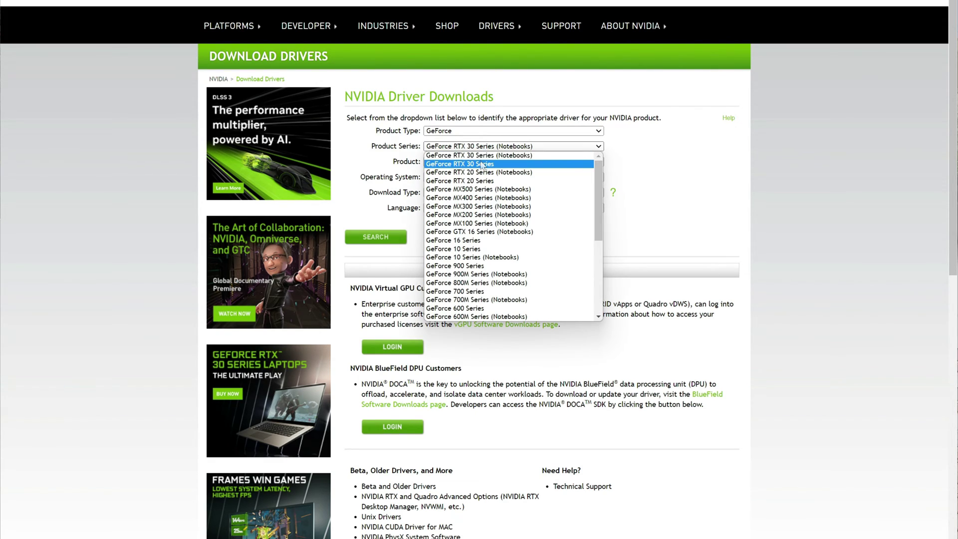
left_click(482, 163)
left_click(476, 164)
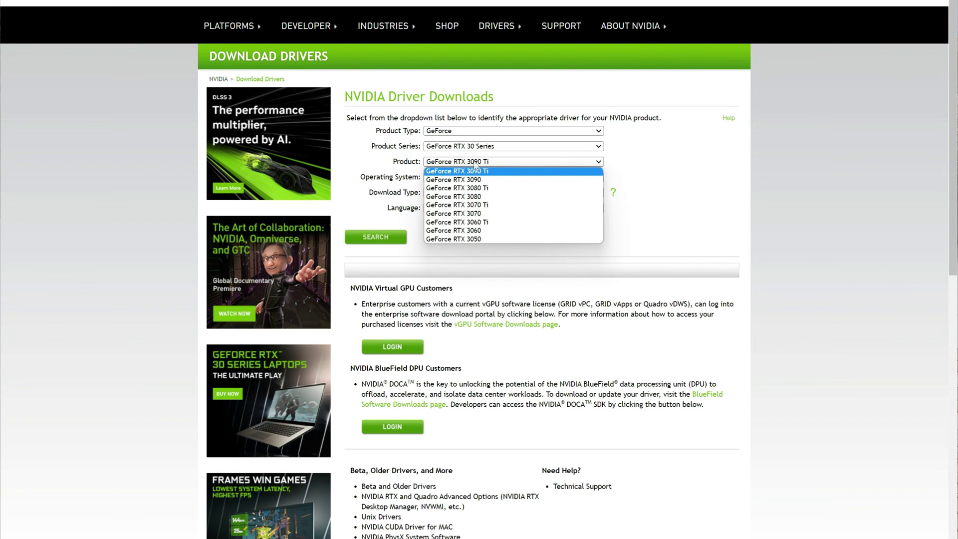
left_click(478, 197)
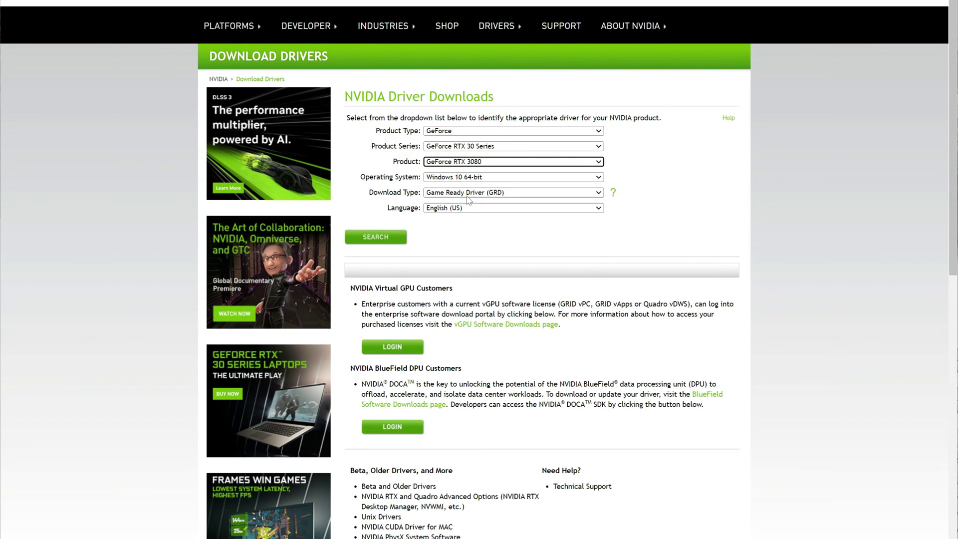
left_click(460, 177)
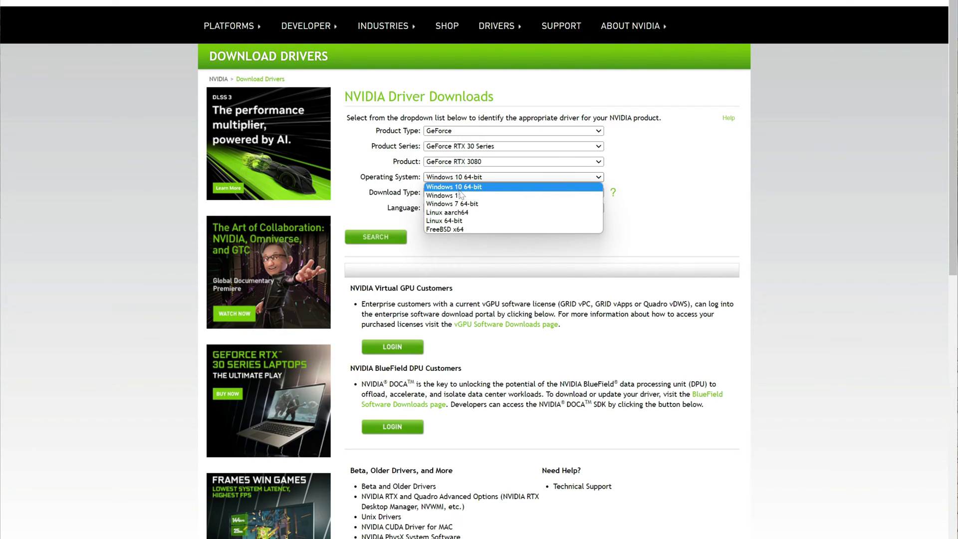
left_click(460, 196)
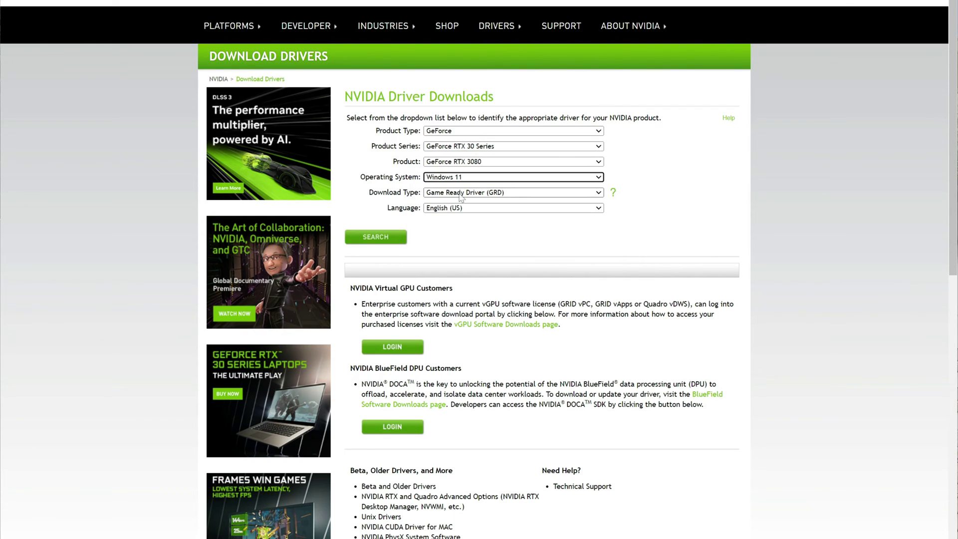
Search for the matching Game Ready Driver, highlight its version number and download it
left_click(391, 242)
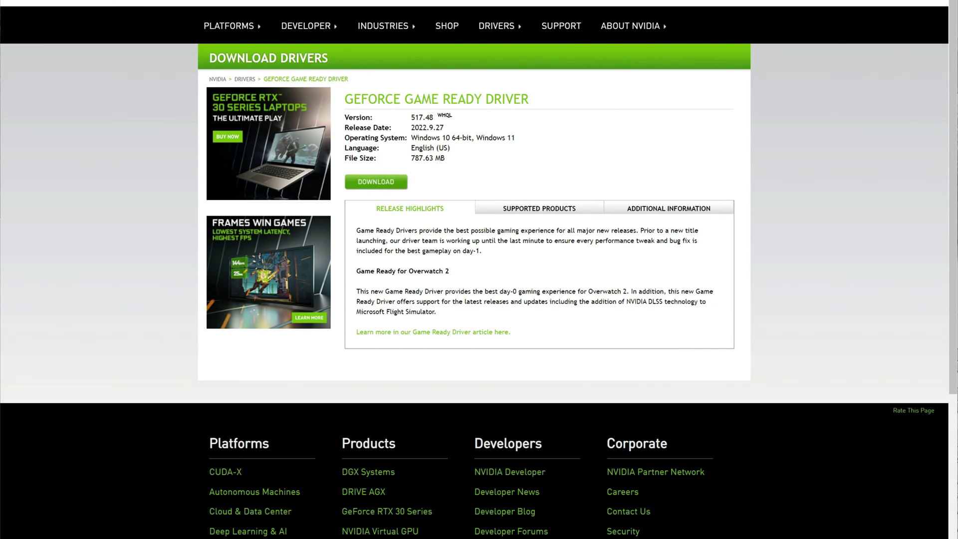
left_click_drag(428, 118, 433, 118)
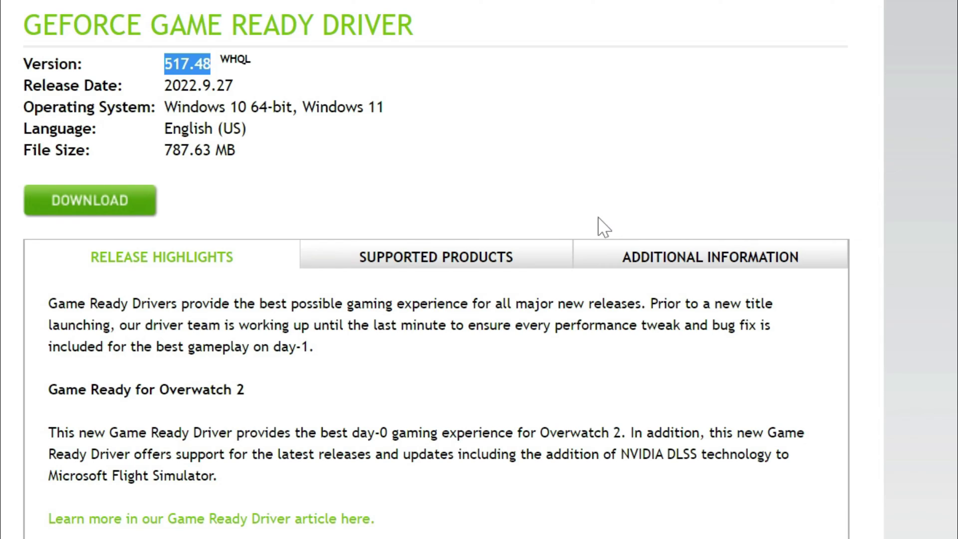
left_click(92, 199)
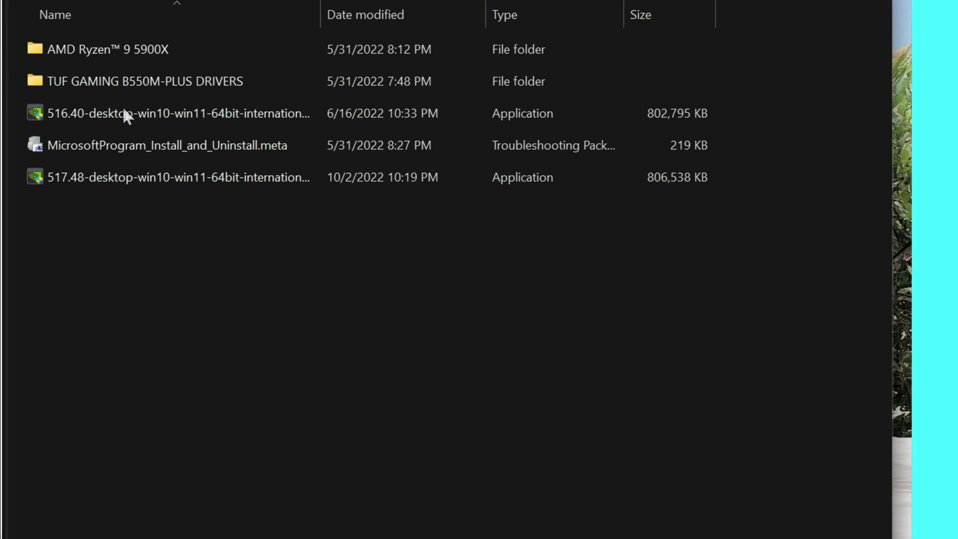
Extract the 517.48 driver installer with 7-Zip into a folder of the same name
left_click(129, 177)
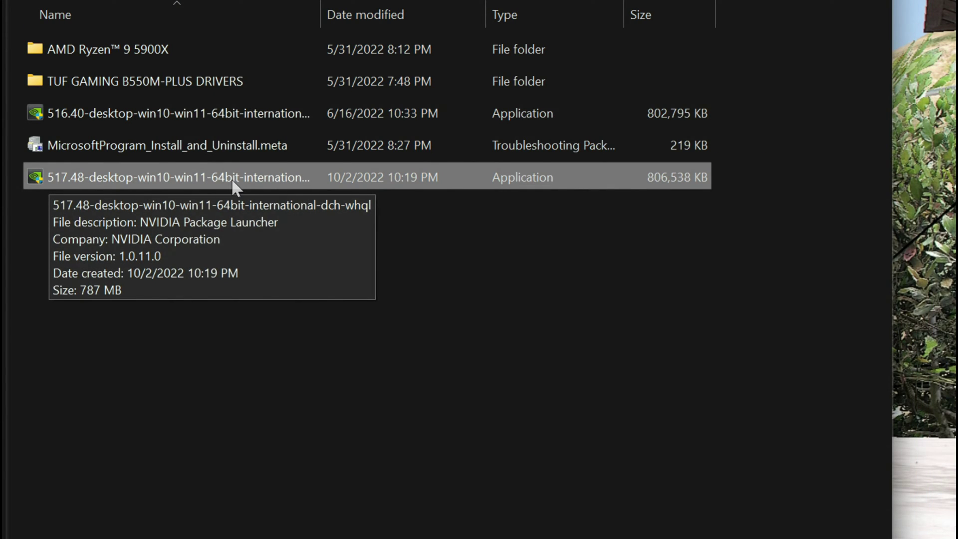
right_click(116, 177)
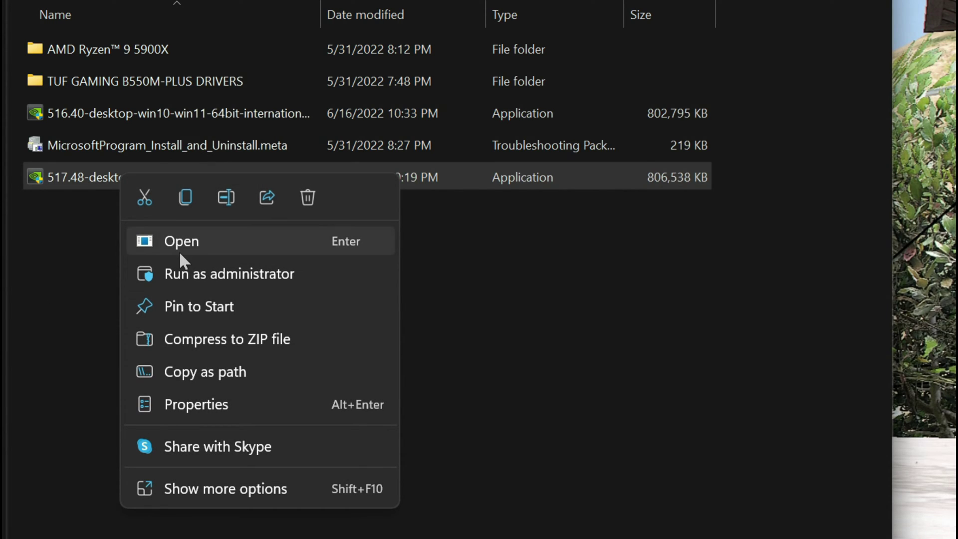
left_click(215, 487)
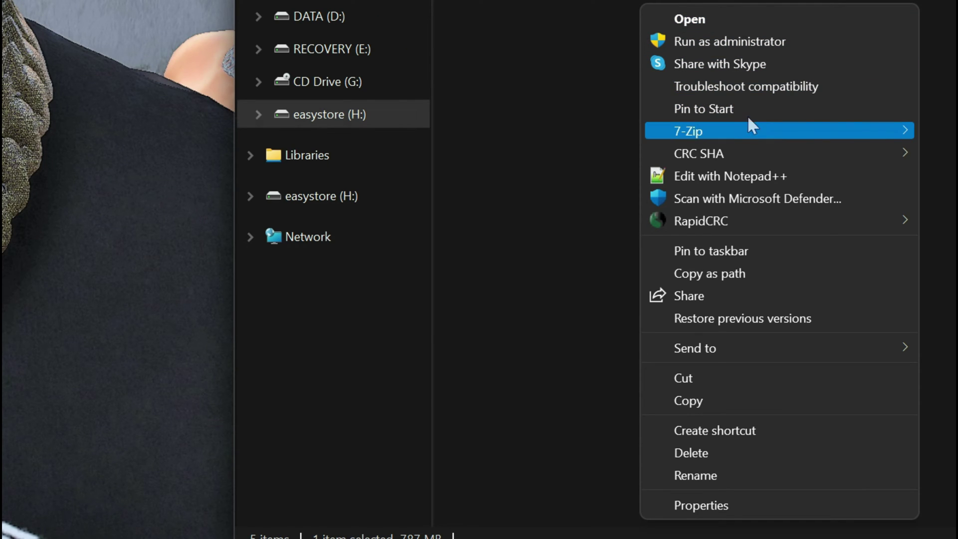
mouse_move(754, 129)
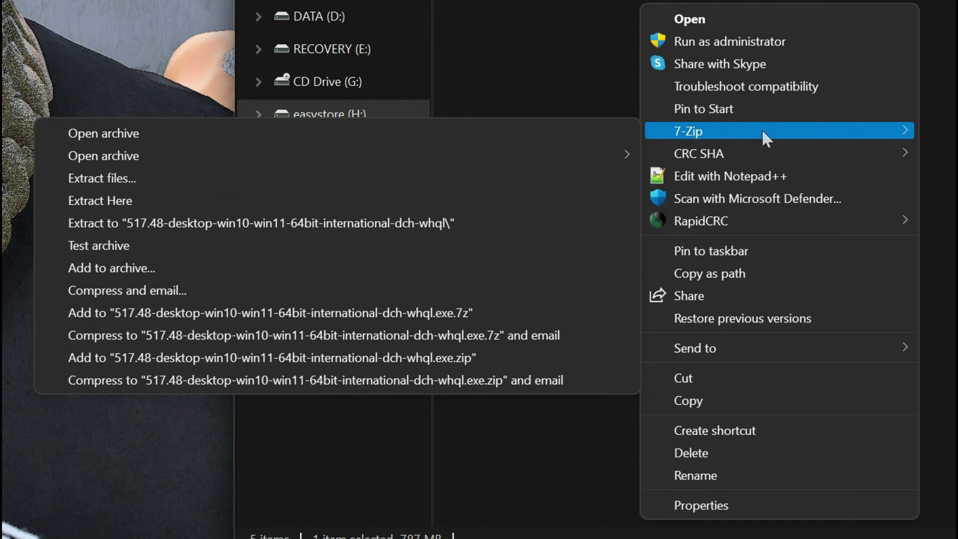
left_click(348, 225)
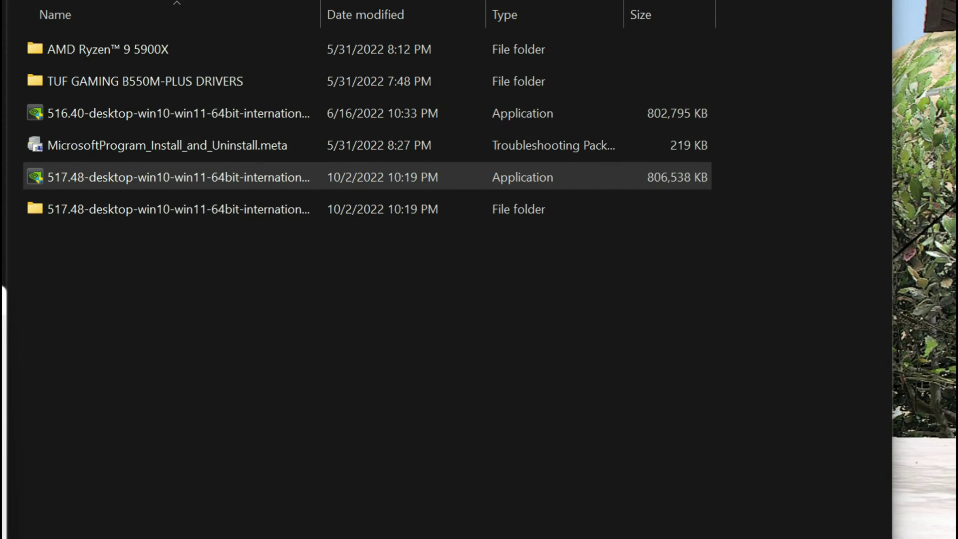
Open the Windows (C:) drive in a new window and place it beside the --PC-- folder window
left_click_drag(441, 315, 404, 304)
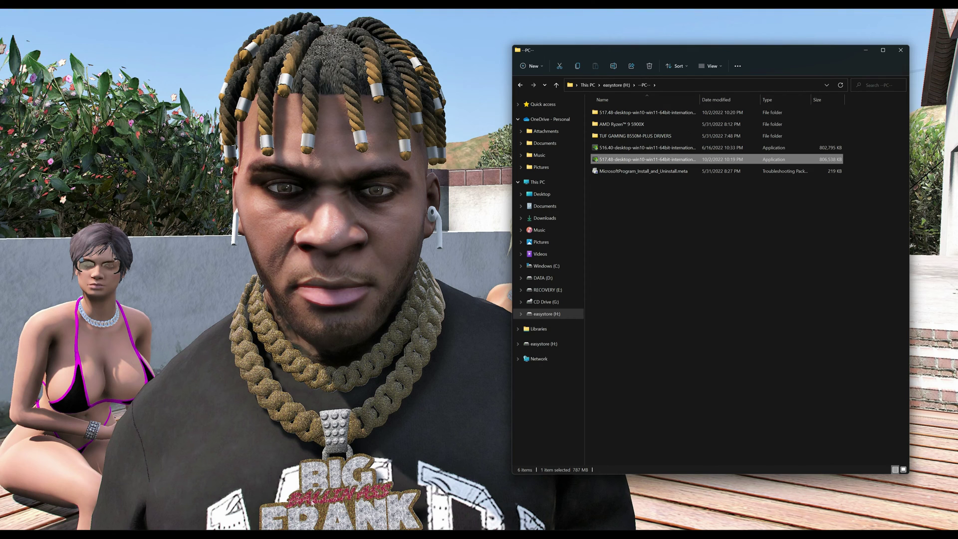
right_click(548, 268)
left_click(600, 307)
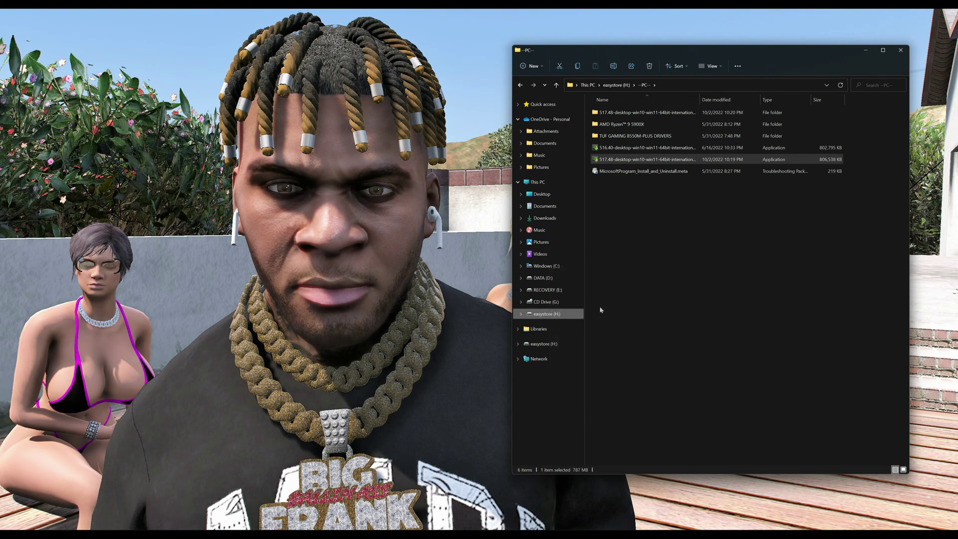
left_click_drag(409, 47, 353, 40)
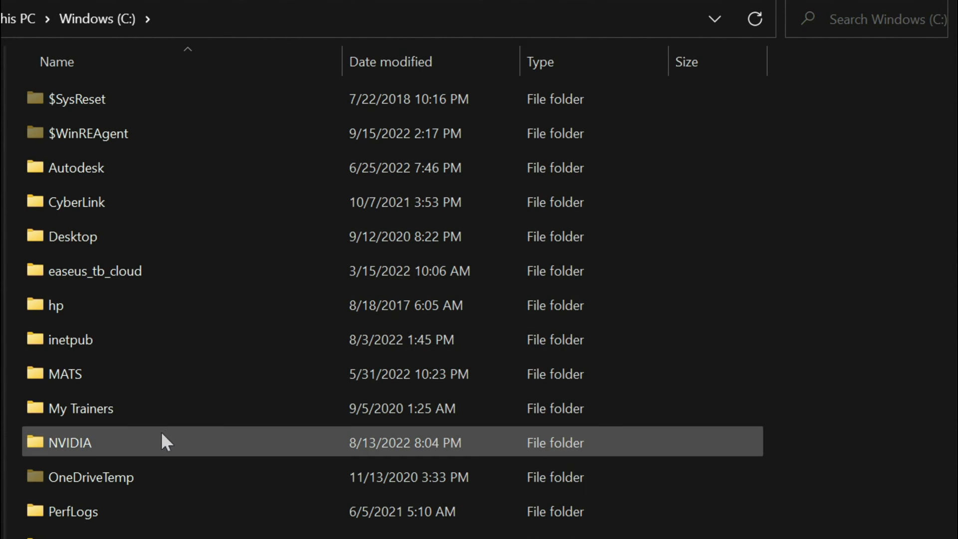
Open the NVIDIA folder on the C: drive and look over its existing driver folders
left_click(80, 440)
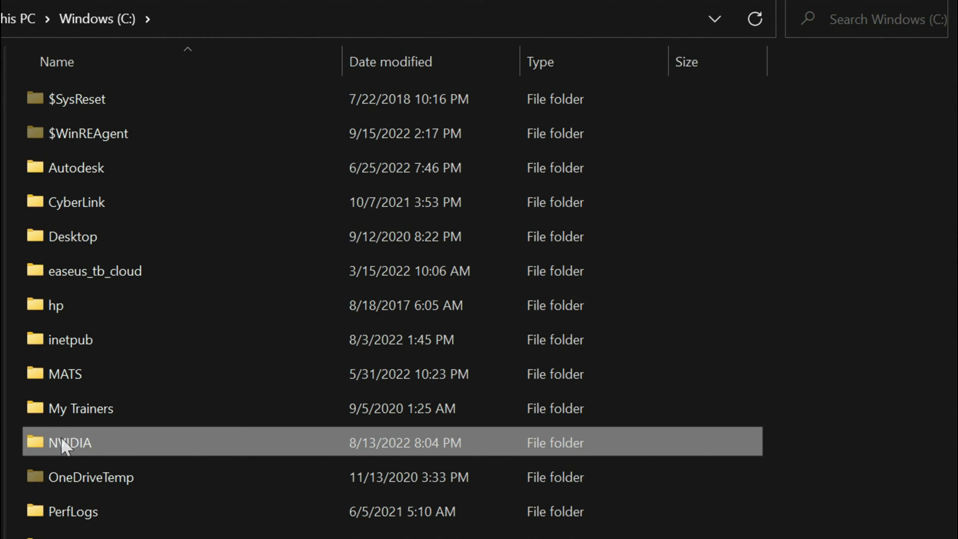
double_click(124, 439)
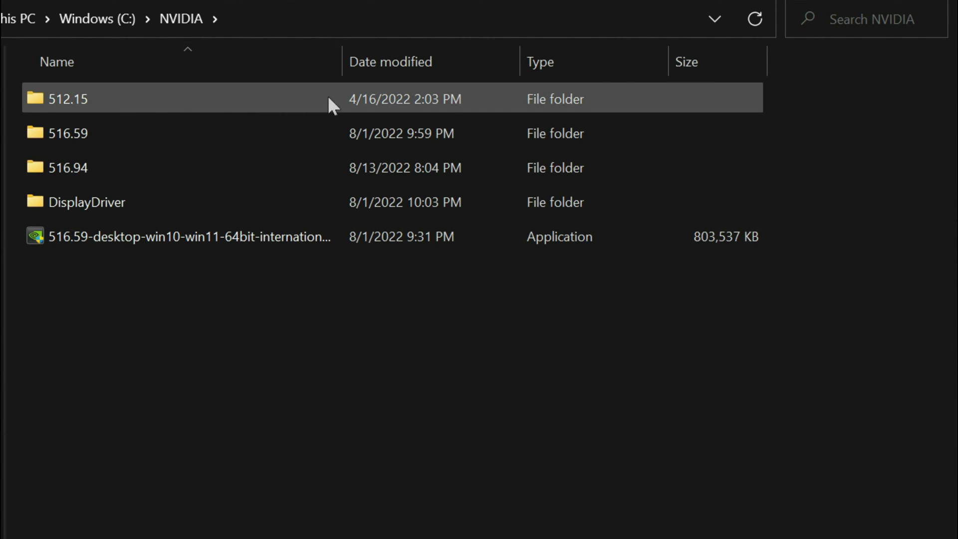
left_click_drag(651, 346, 289, 100)
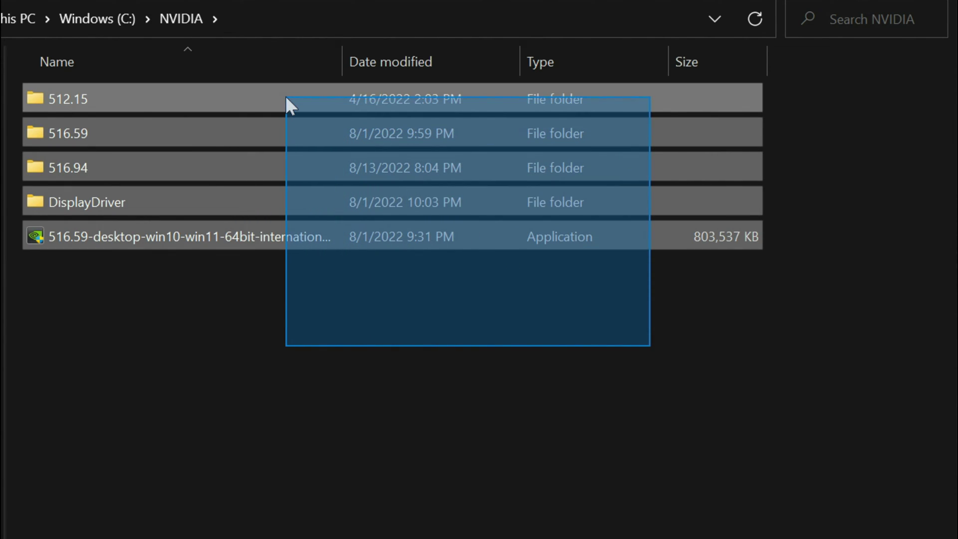
left_click(204, 368)
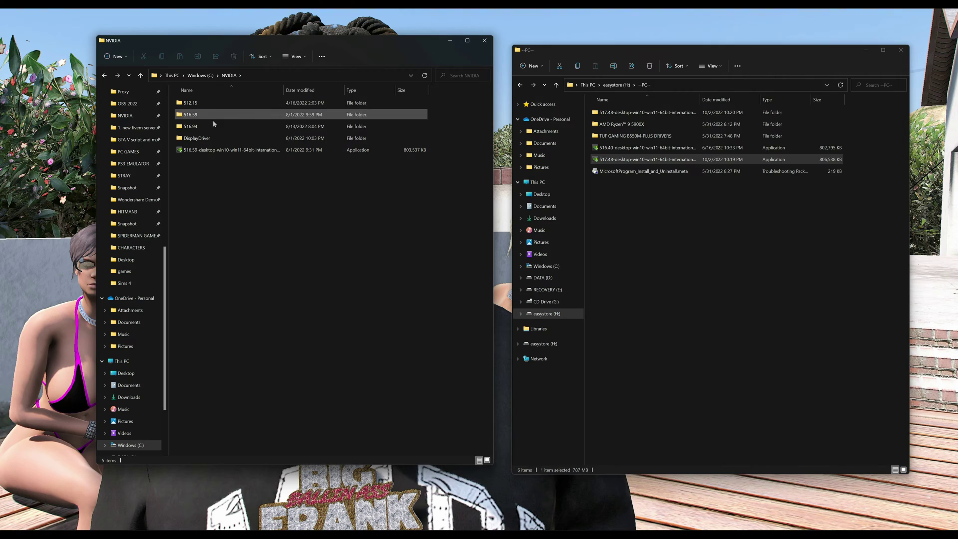
Open the 516.94 folder in one window and the extracted 517.48 driver folder in the other
double_click(231, 129)
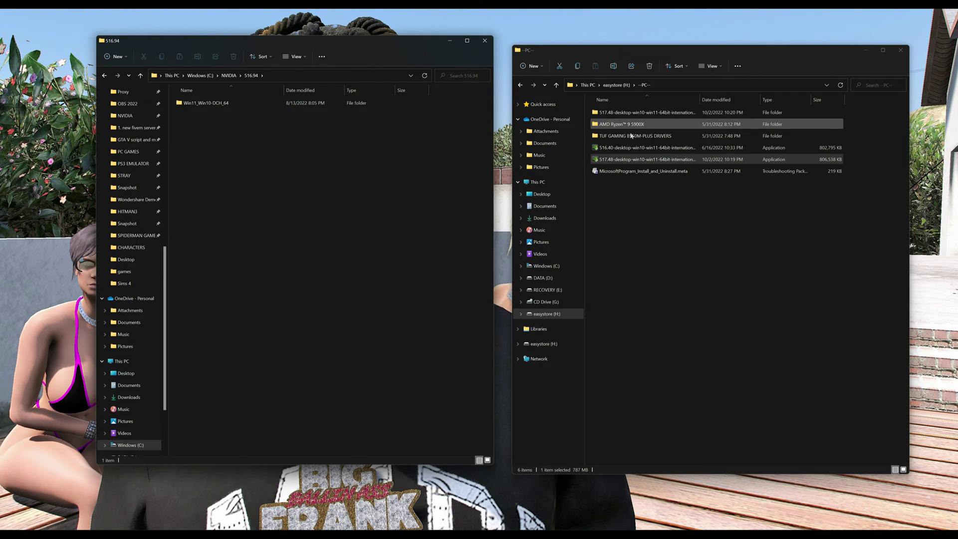
left_click(643, 114)
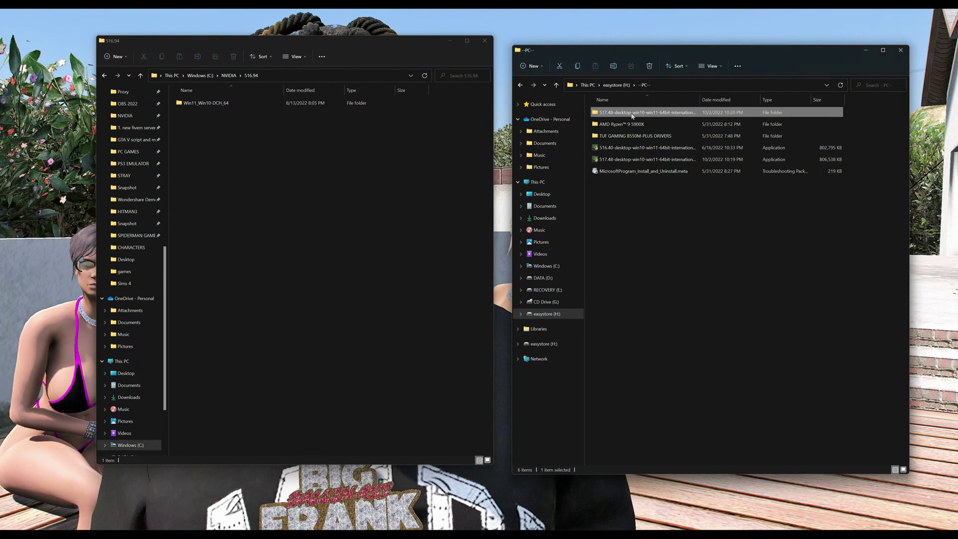
double_click(641, 115)
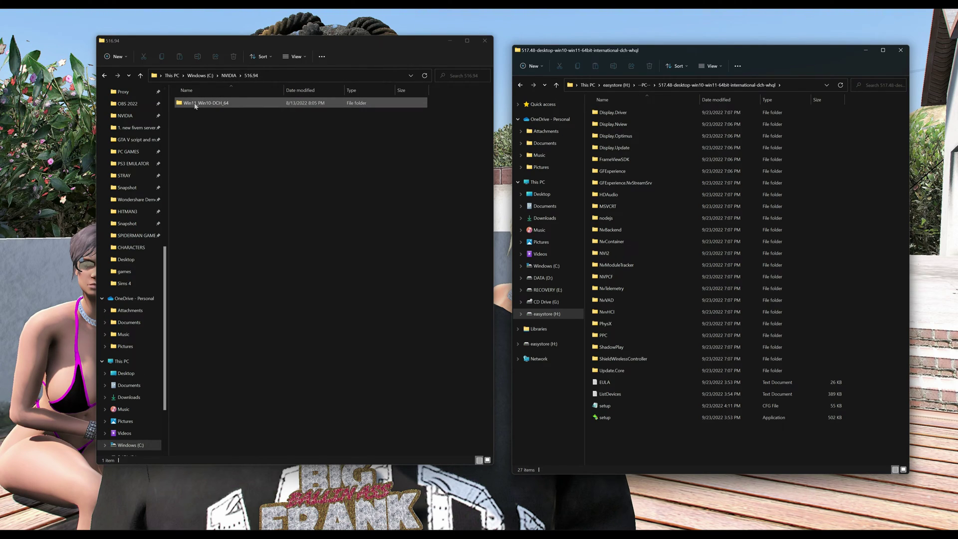
Open the Display.Driver folder of both driver packages, under Win11_Win10-DCH_64\International for 516.94, and compare their contents
double_click(196, 105)
double_click(201, 104)
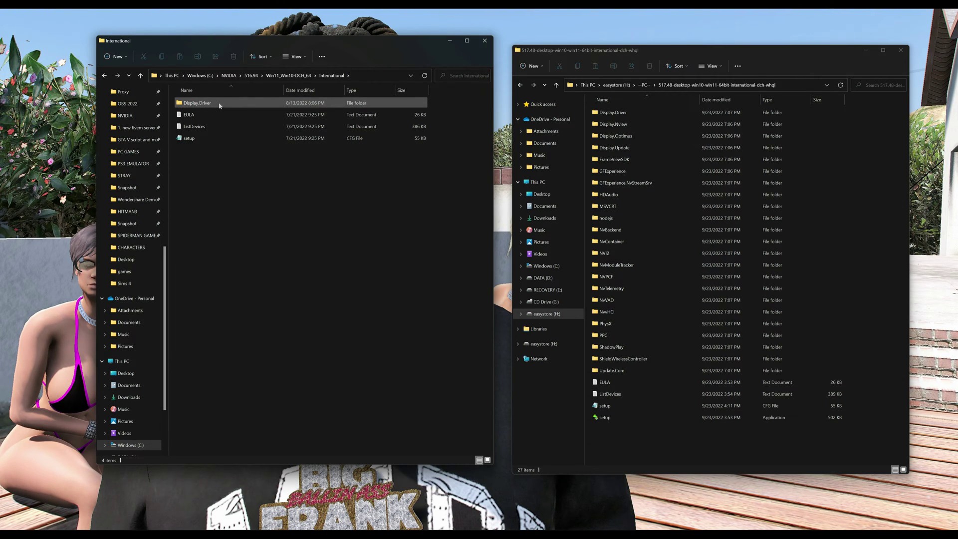
double_click(220, 104)
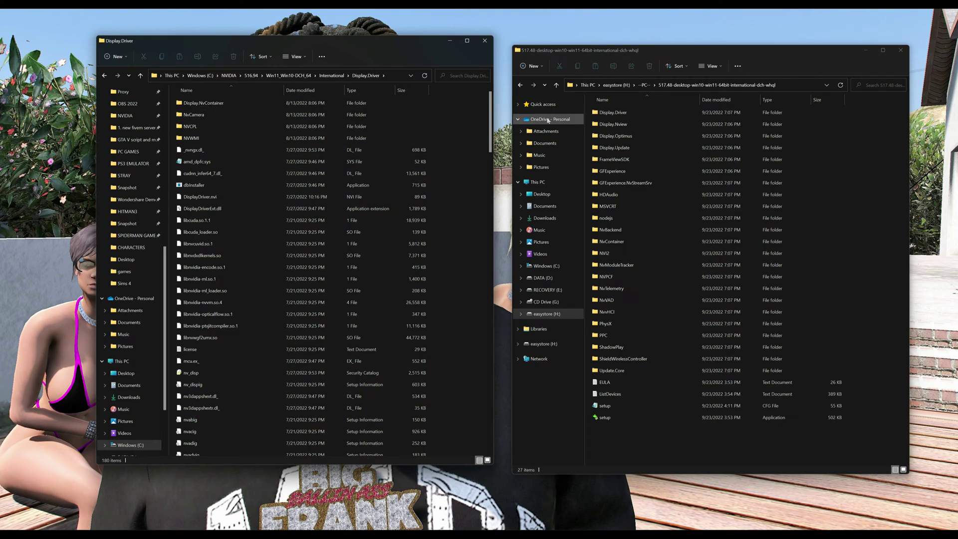
double_click(614, 114)
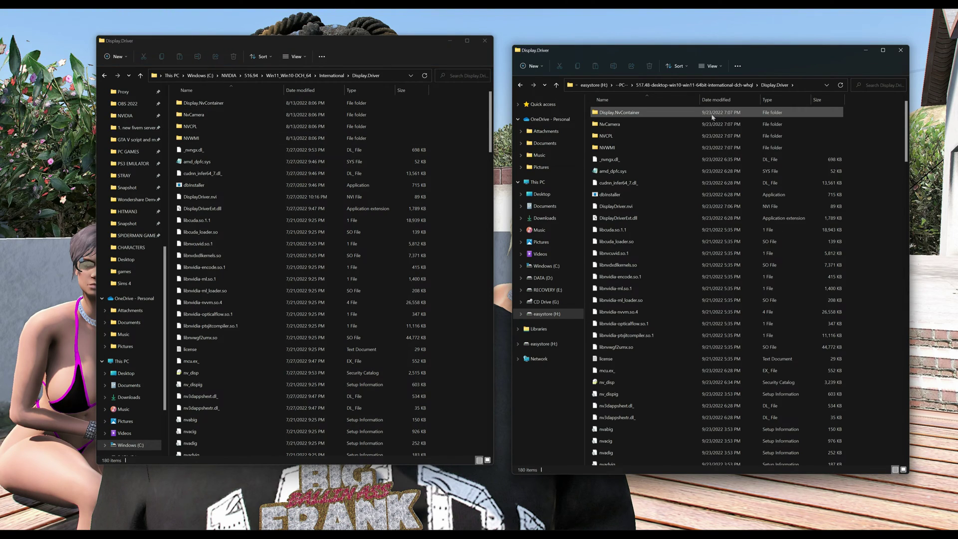
scroll(686, 391, "down", 5)
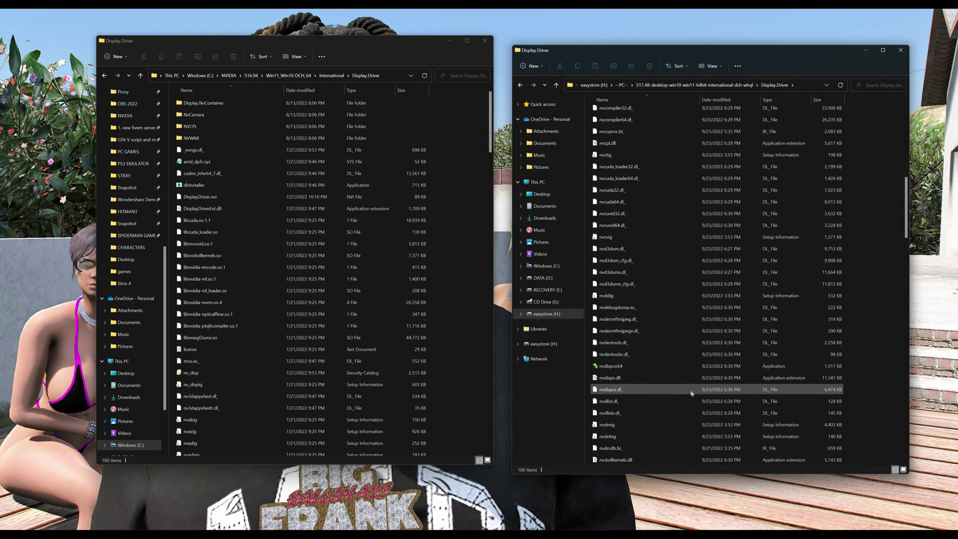
scroll(679, 369, "up", 5)
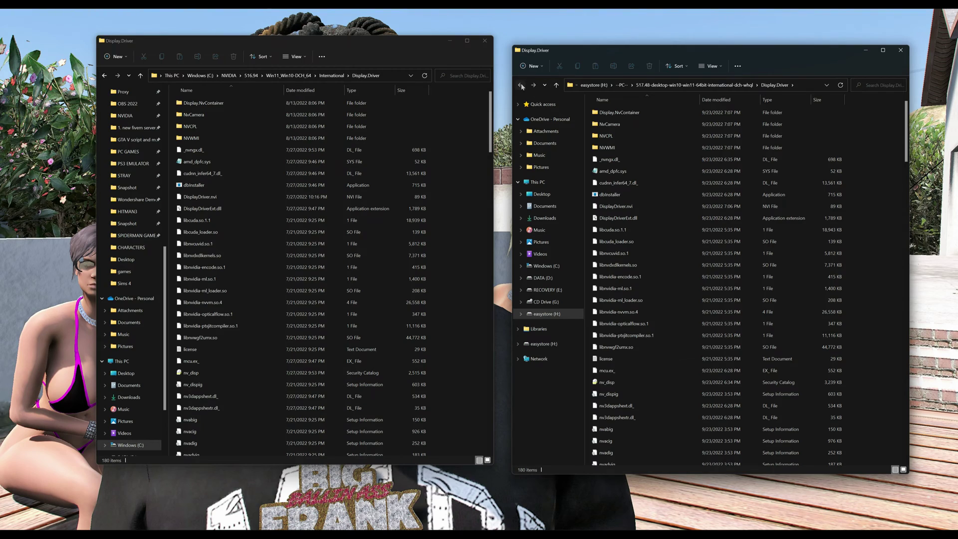
Return to the extracted package's main folder in one window and to the C:\NVIDIA folder in the other
left_click(556, 85)
left_click(105, 76)
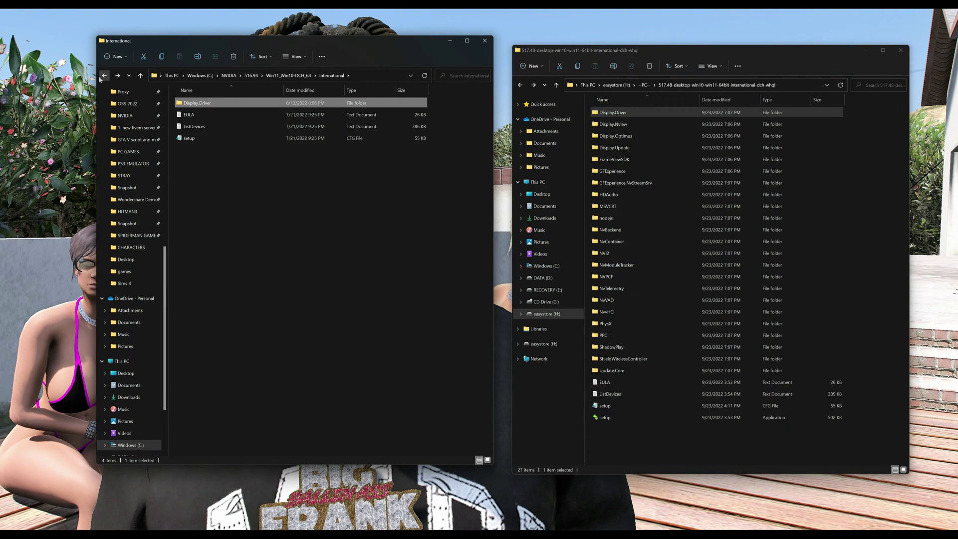
left_click(104, 75)
left_click(104, 75)
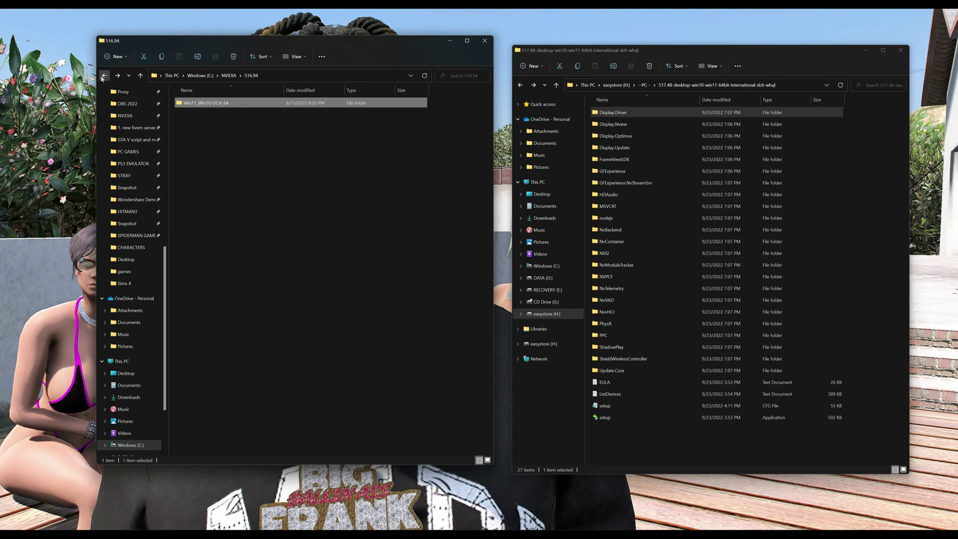
left_click(104, 75)
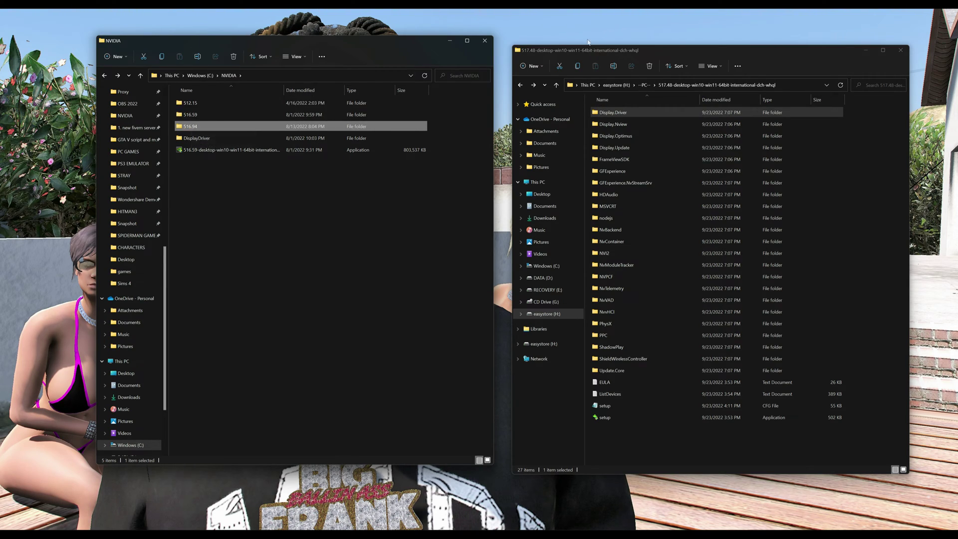
Go up to the --PC-- folder and copy the version number 517.48 from the extracted driver folder's name
left_click(644, 85)
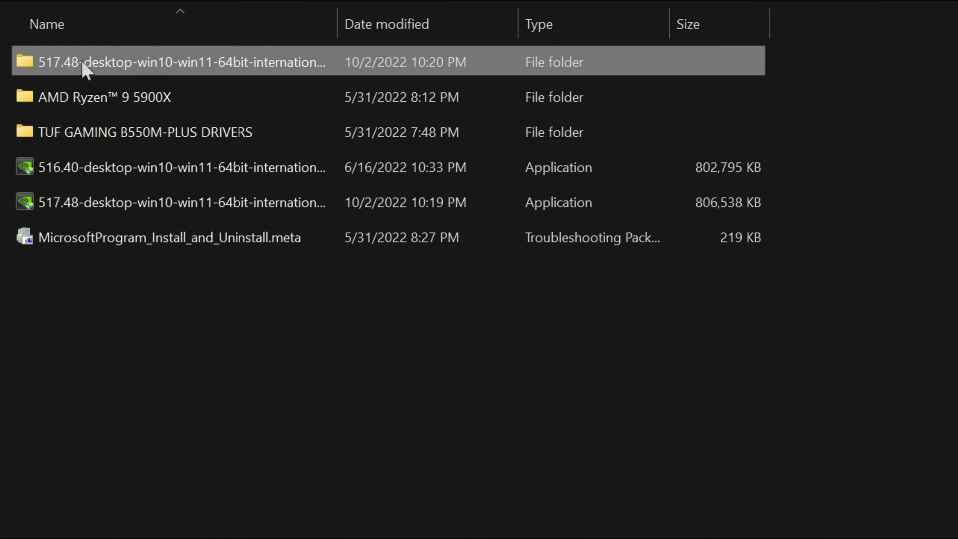
left_click(82, 61)
left_click_drag(80, 61, 39, 62)
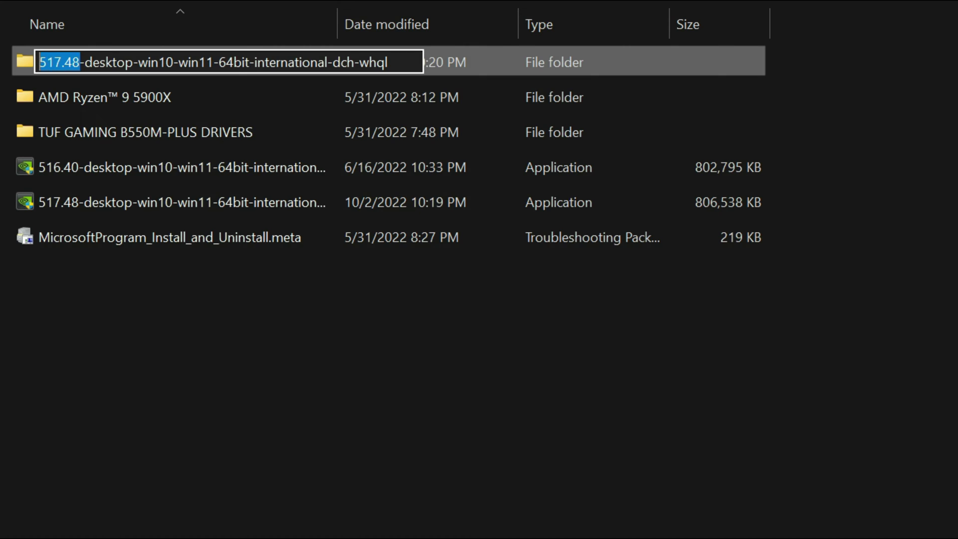
right_click(63, 60)
left_click(145, 125)
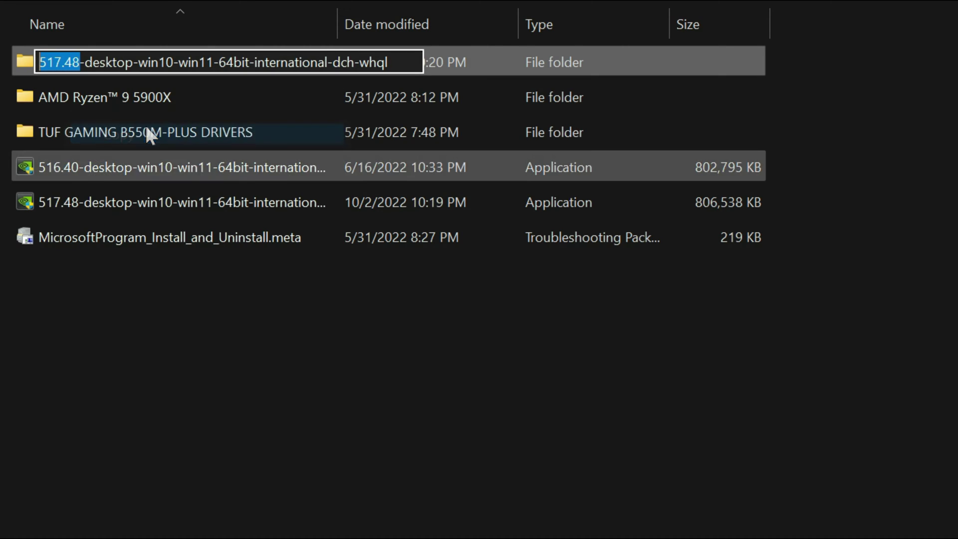
Create a new folder named 517.48 in the --PC-- folder
left_click(58, 332)
right_click(58, 332)
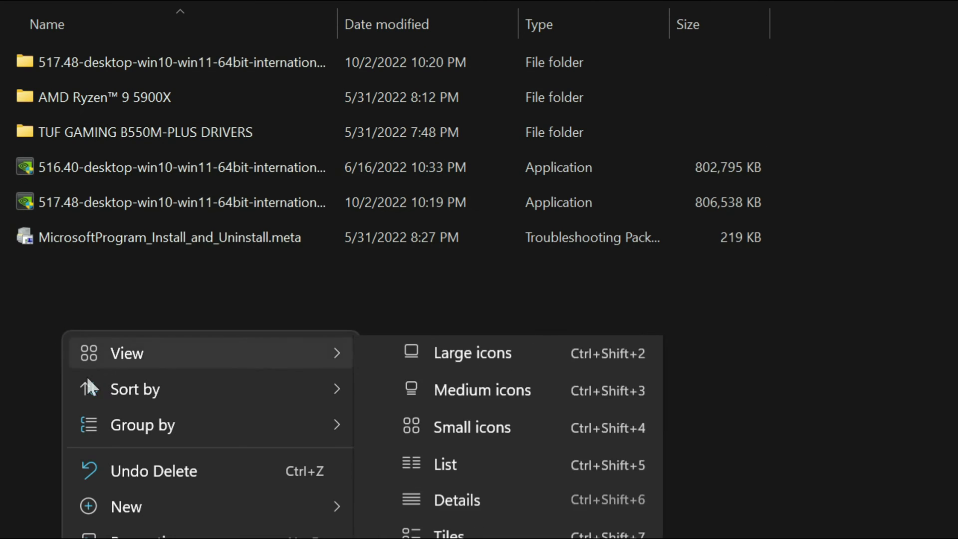
mouse_move(188, 521)
left_click(424, 517)
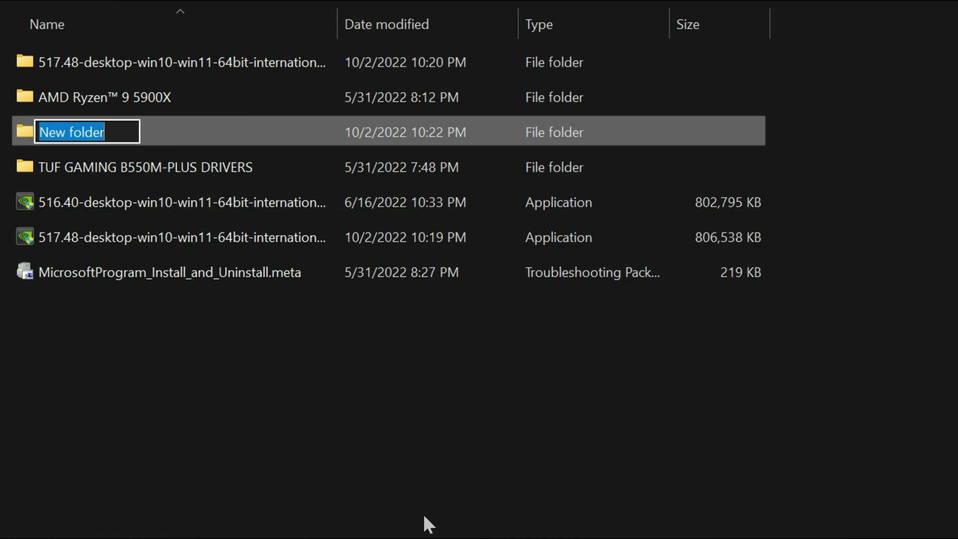
key("ctrl+v")
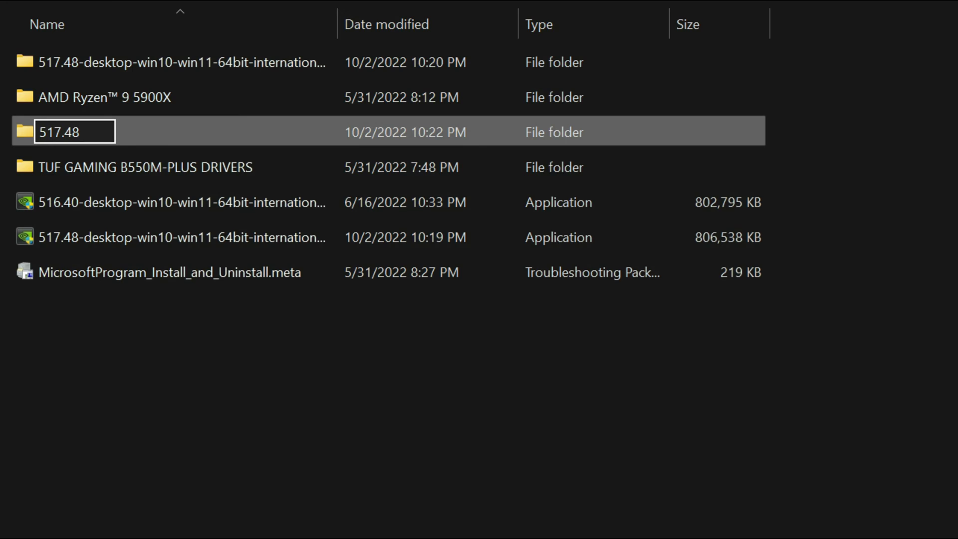
key("Return")
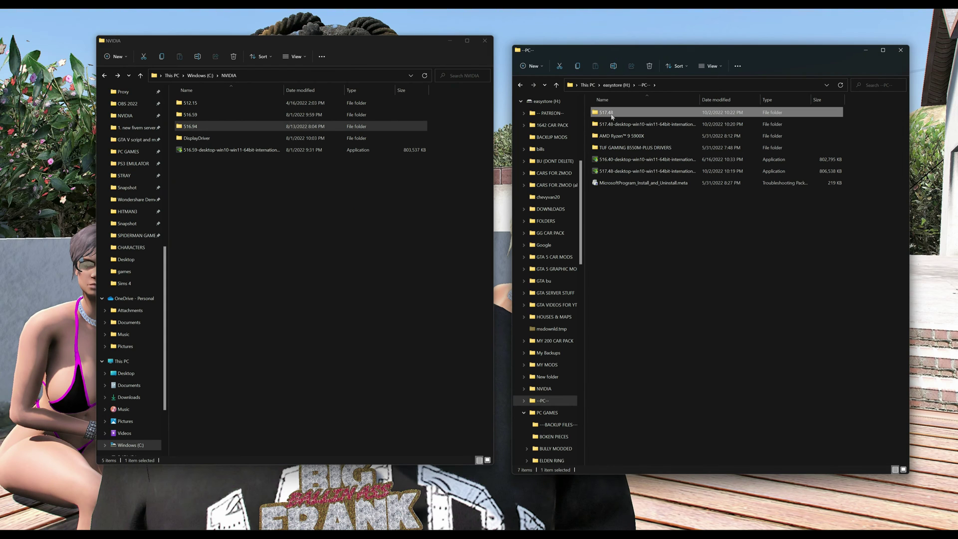
Open the 517.48 folder in its own window, arrange the three windows, and reopen the extracted 517.48 driver package in the --PC-- window
right_click(613, 113)
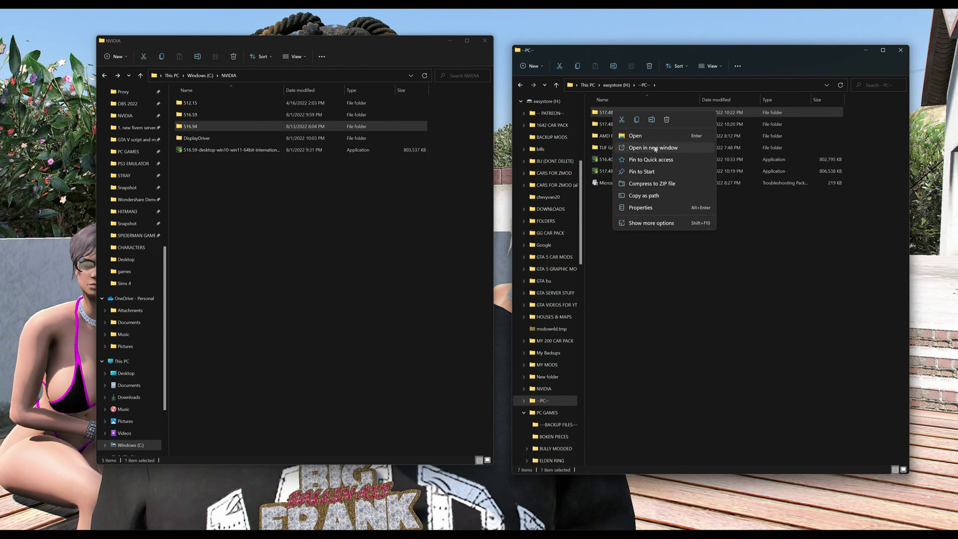
left_click(652, 148)
left_click_drag(367, 51, 575, 243)
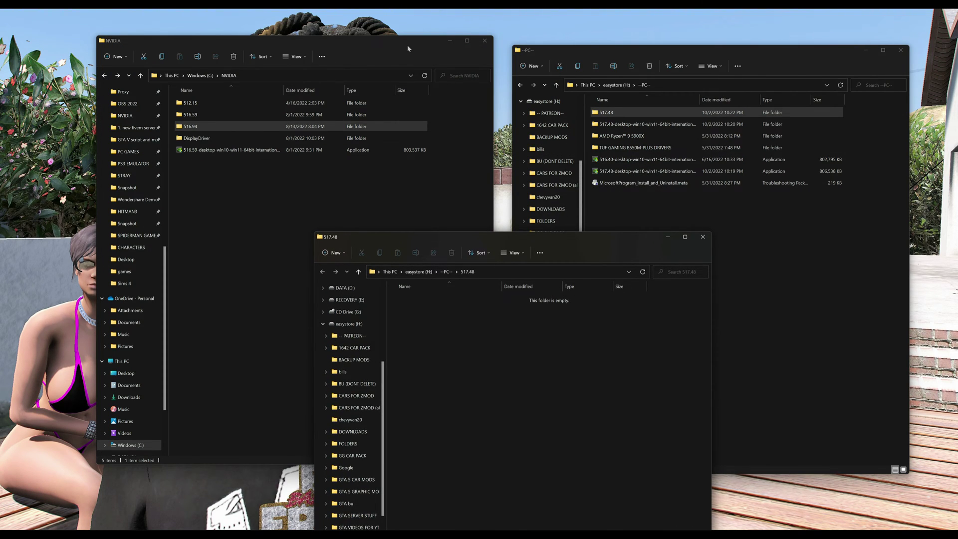
left_click_drag(408, 46, 356, 50)
left_click_drag(610, 51, 637, 56)
left_click(457, 370)
left_click_drag(489, 235, 470, 225)
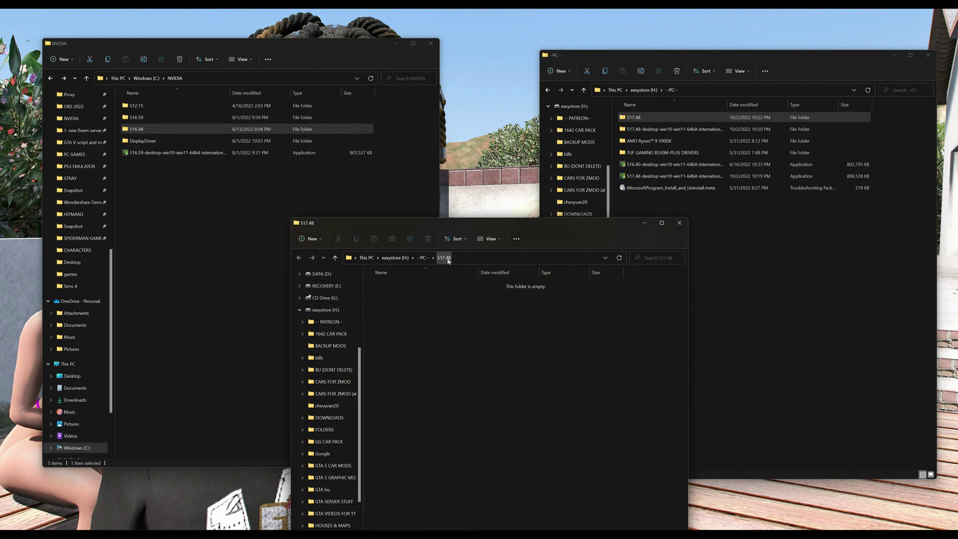
left_click(667, 130)
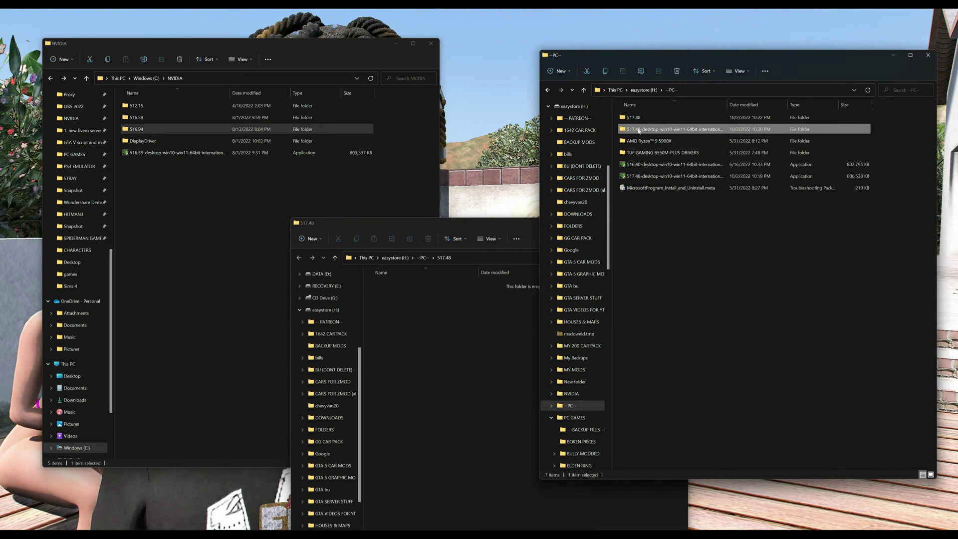
double_click(653, 131)
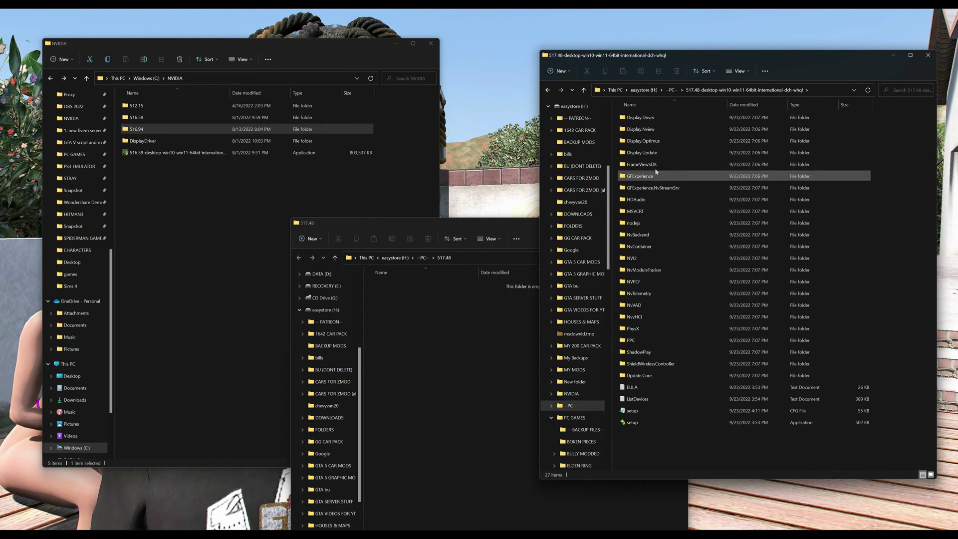
Open the 516.94 folder in C:\NVIDIA and copy the name of its Win11_Win10-DCH_64 subfolder
left_click(152, 131)
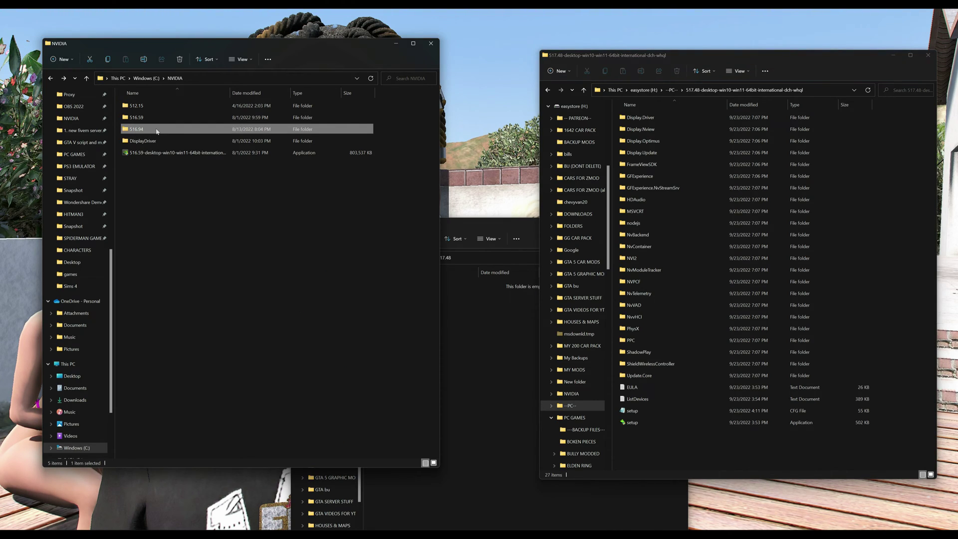
double_click(156, 130)
left_click(166, 107)
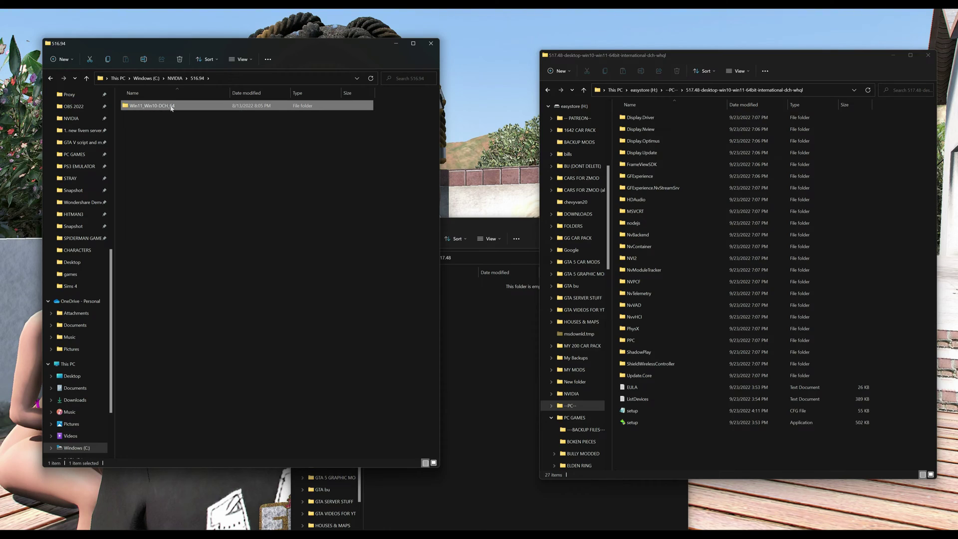
right_click(168, 106)
left_click(202, 130)
Create a subfolder named Win11_Win10-DCH_64 inside the empty 517.48 folder
left_click(487, 327)
right_click(411, 302)
mouse_move(424, 322)
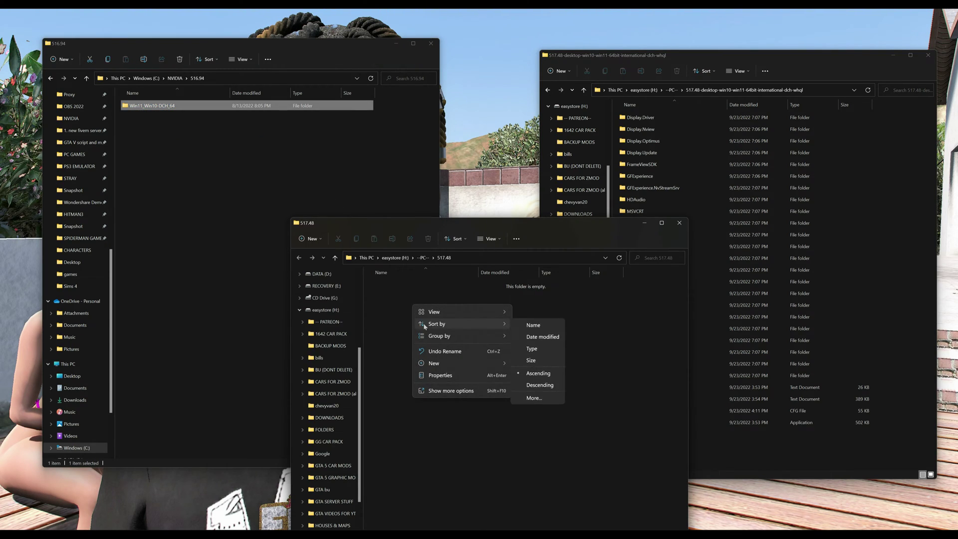
mouse_move(479, 364)
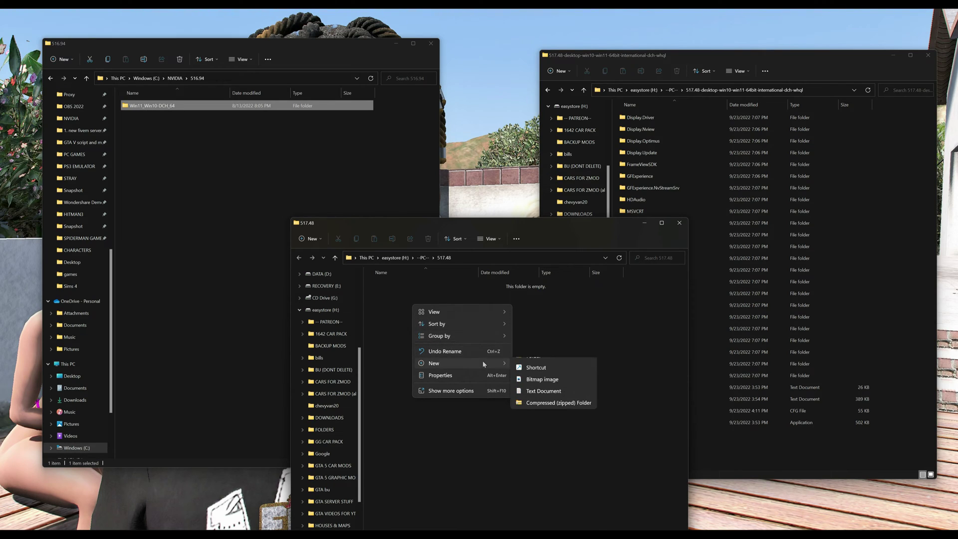
left_click(522, 365)
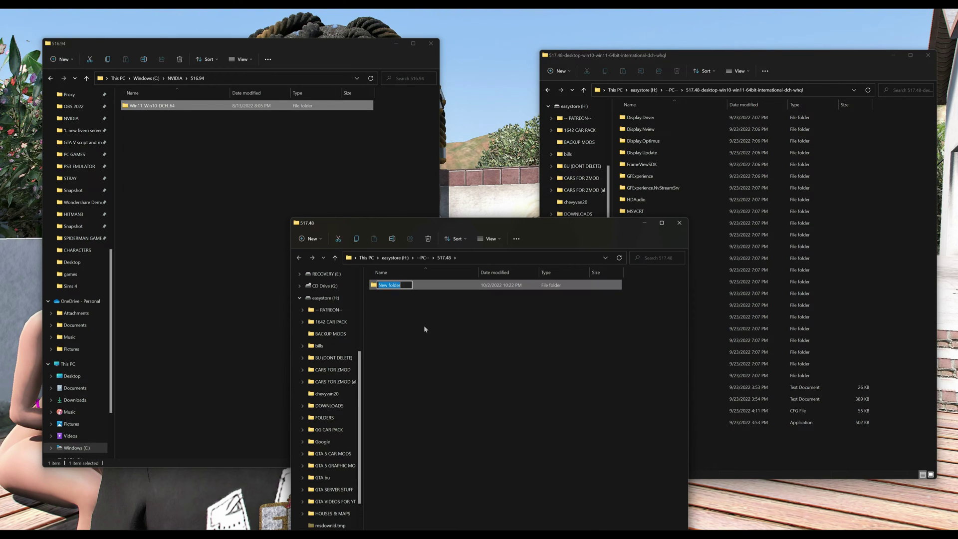
right_click(394, 286)
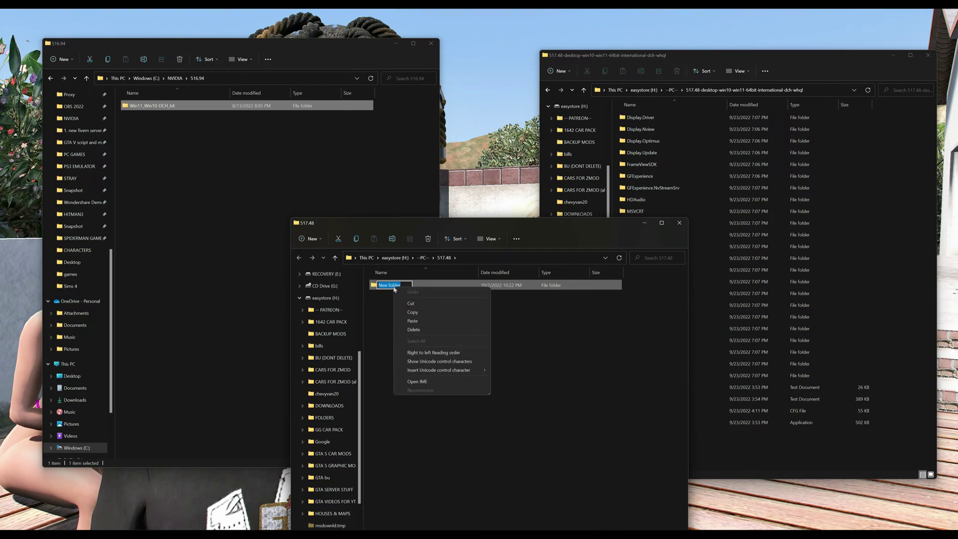
left_click(419, 321)
left_click(462, 335)
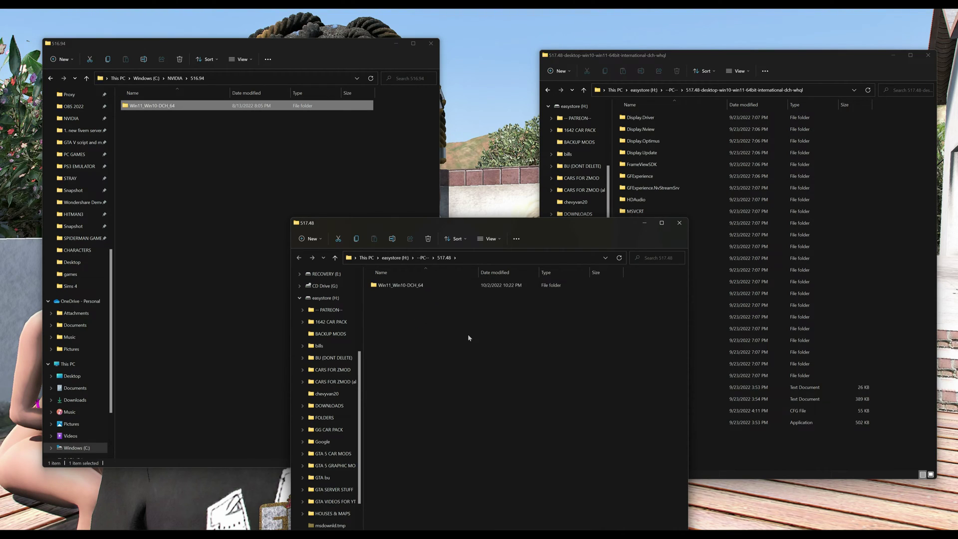
Open Win11_Win10-DCH_64 under 516.94 and copy the name of its International subfolder
double_click(165, 106)
left_click(142, 106)
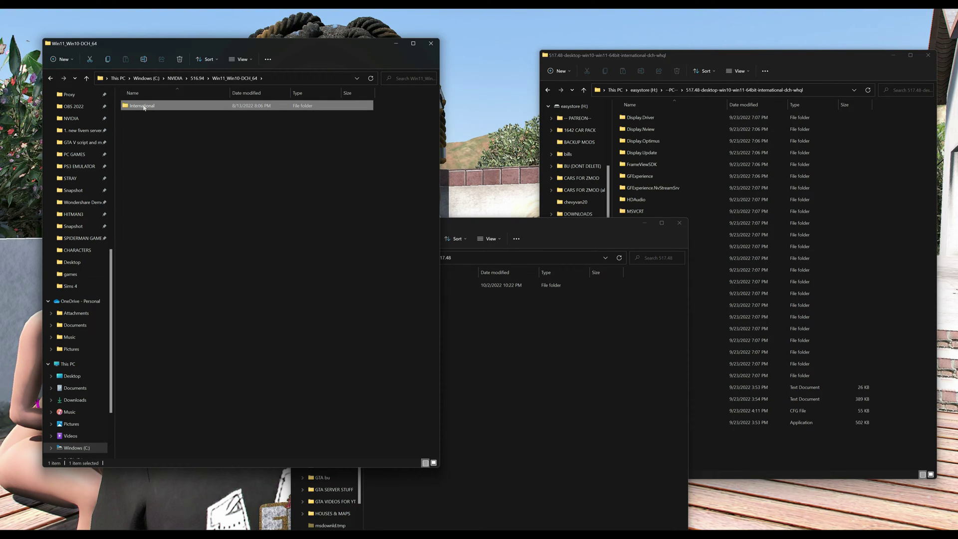
left_click(144, 107)
right_click(143, 106)
left_click(165, 128)
Create a subfolder named International inside 517.48\Win11_Win10-DCH_64
left_click(442, 332)
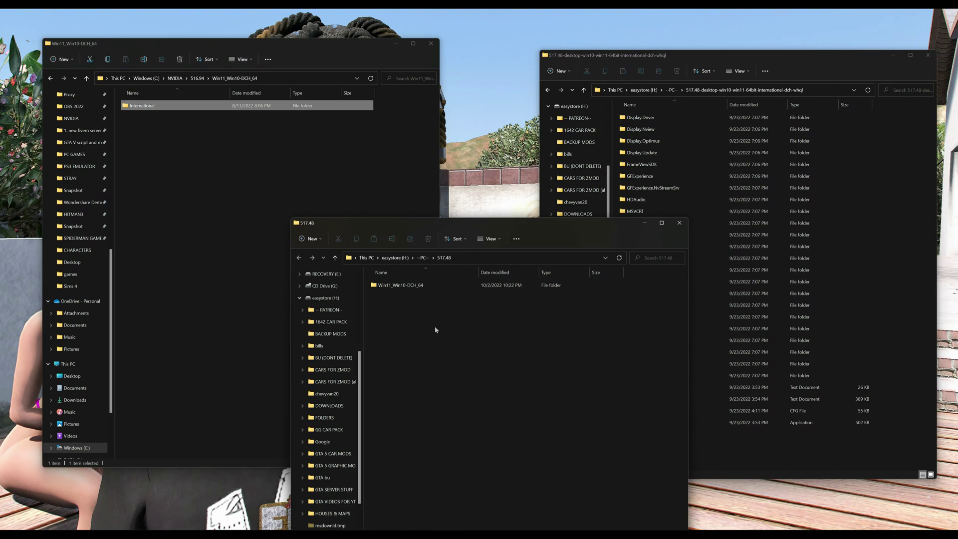
double_click(410, 286)
right_click(413, 308)
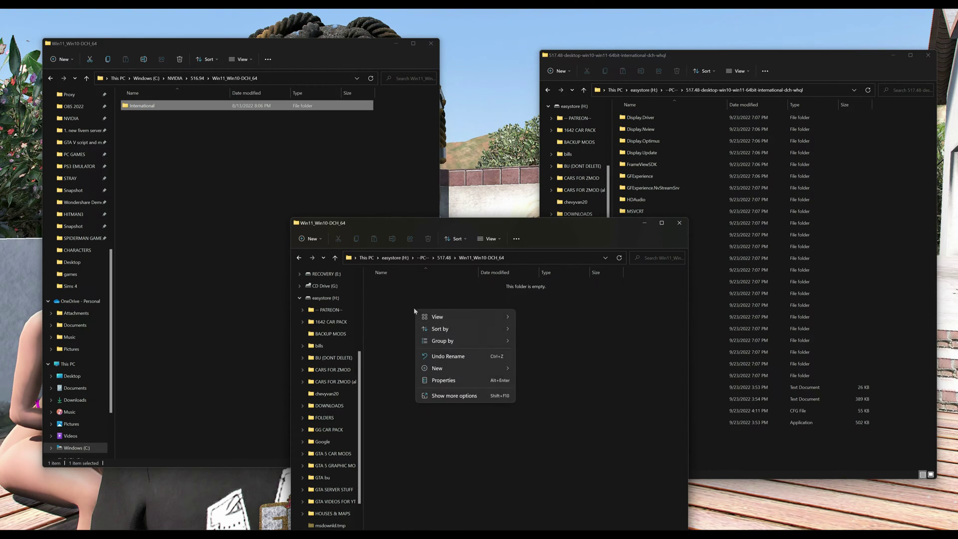
mouse_move(462, 369)
left_click(529, 370)
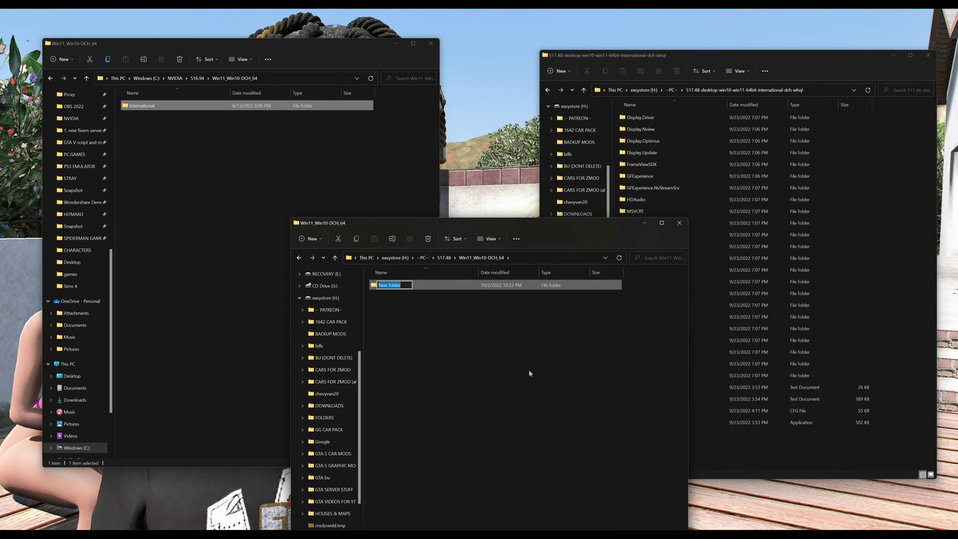
right_click(406, 286)
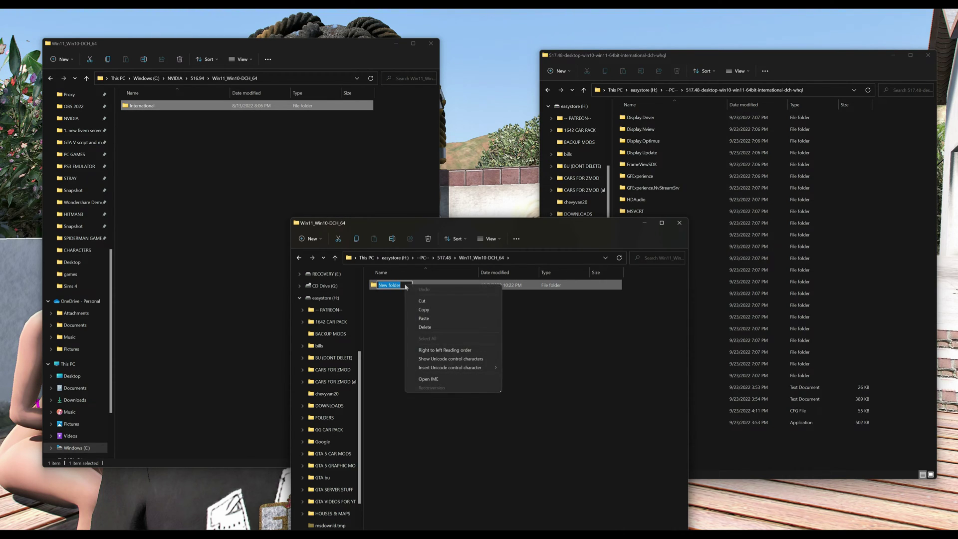
left_click(431, 319)
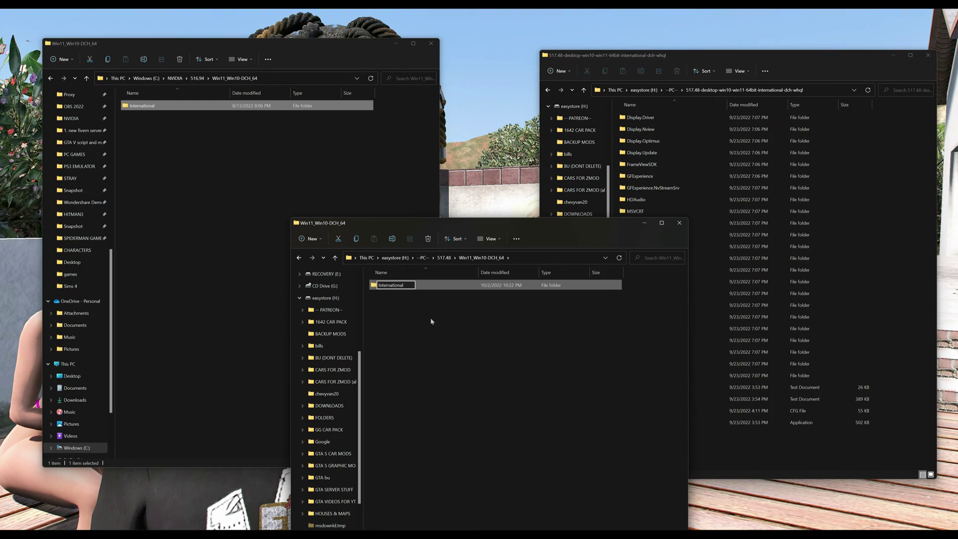
left_click(479, 339)
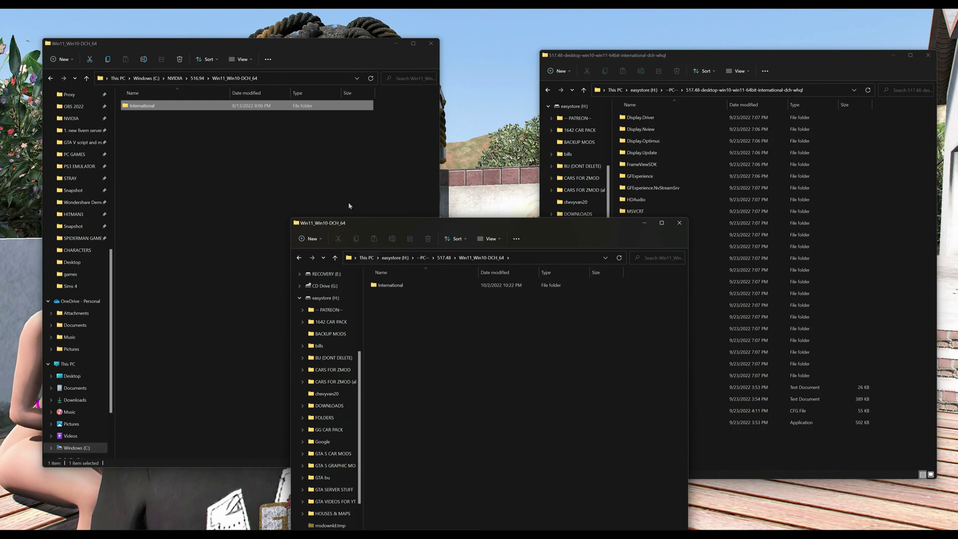
Open the International folder under both 516.94 and 517.48 to see which items the new folder needs
double_click(156, 105)
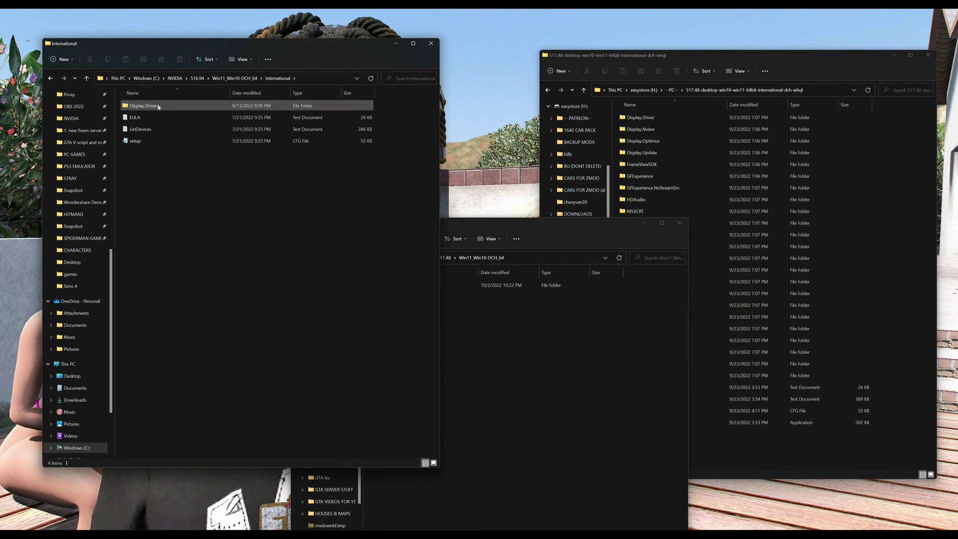
left_click(484, 336)
left_click(398, 285)
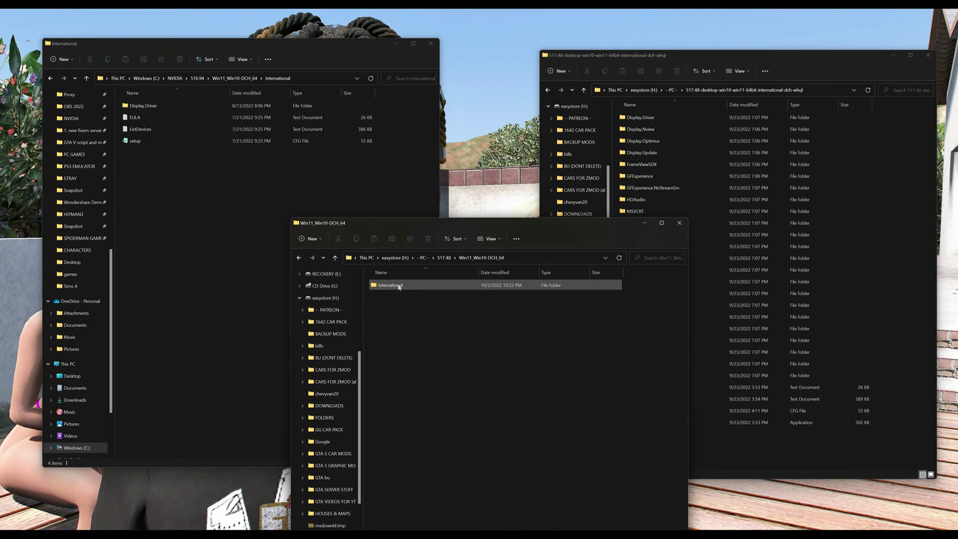
double_click(415, 290)
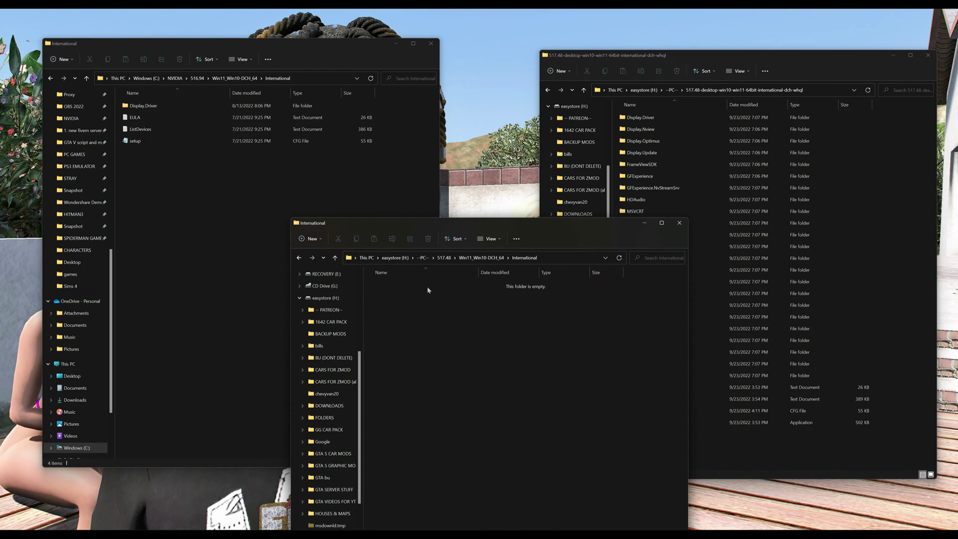
Copy Display.Driver, EULA, ListDevices and the setup CFG file from the extracted package into the new International folder, and go back to 517.48
left_click(654, 118)
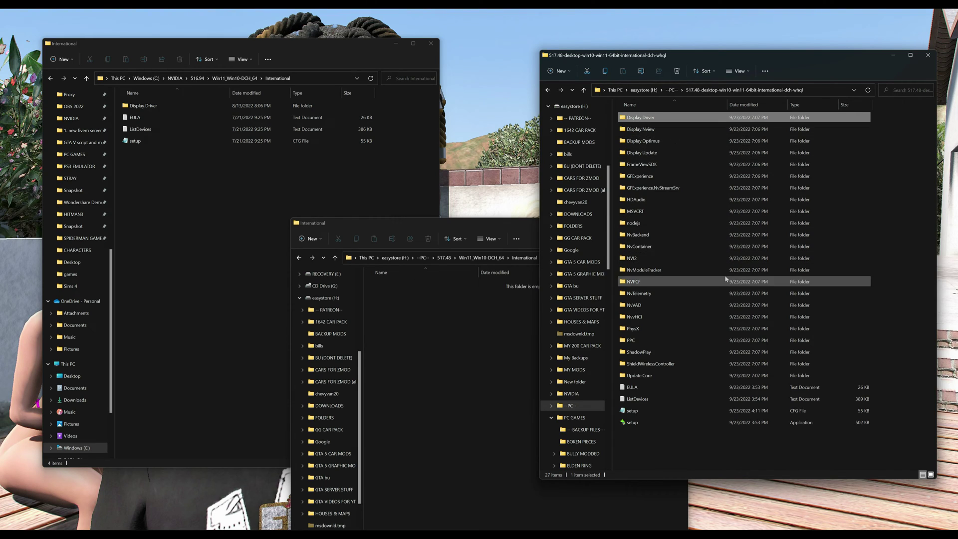
left_click(654, 400, "ctrl")
left_click(672, 411, "ctrl")
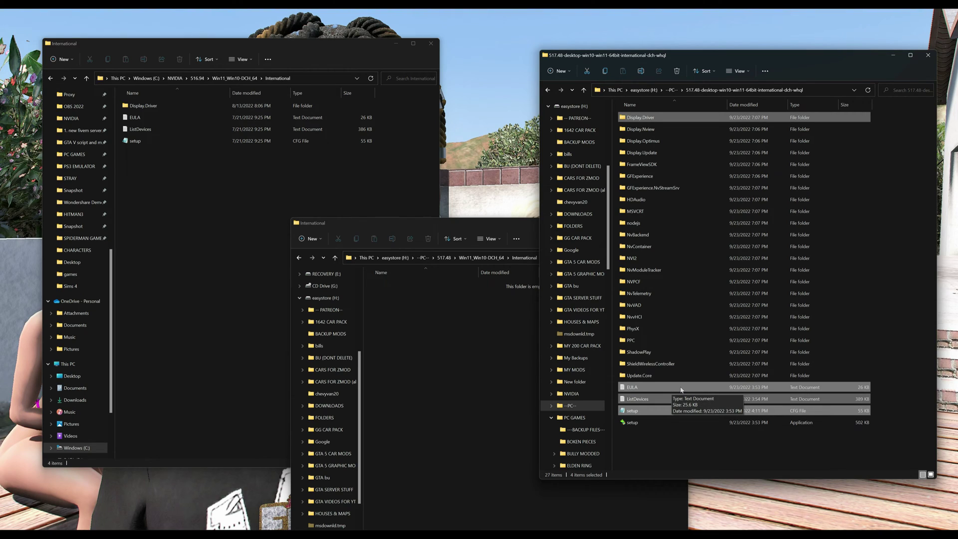
left_click_drag(682, 390, 417, 339)
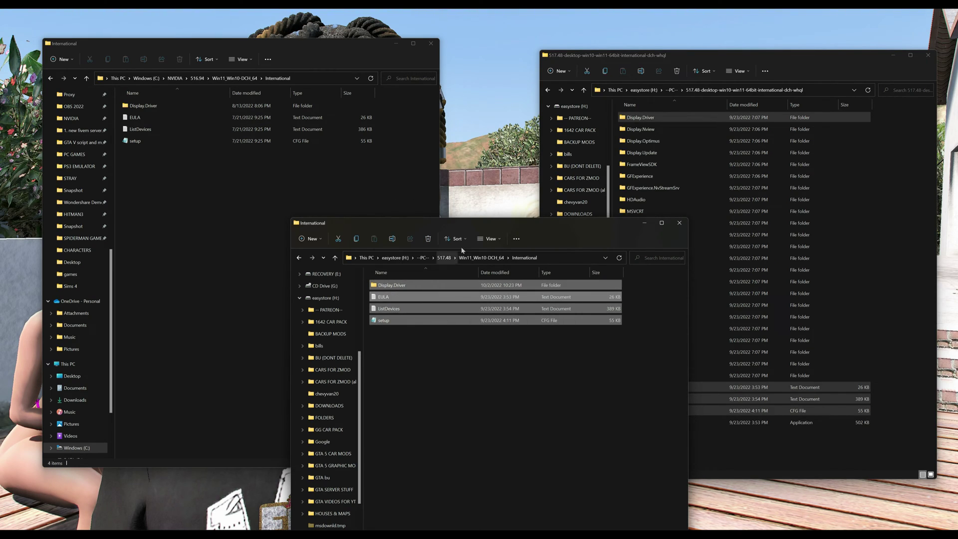
left_click(503, 375)
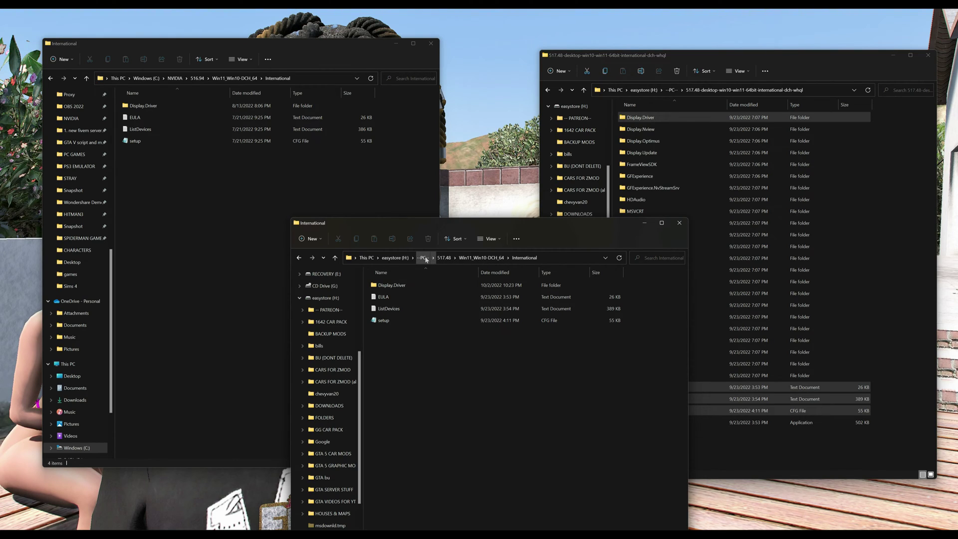
left_click(299, 258)
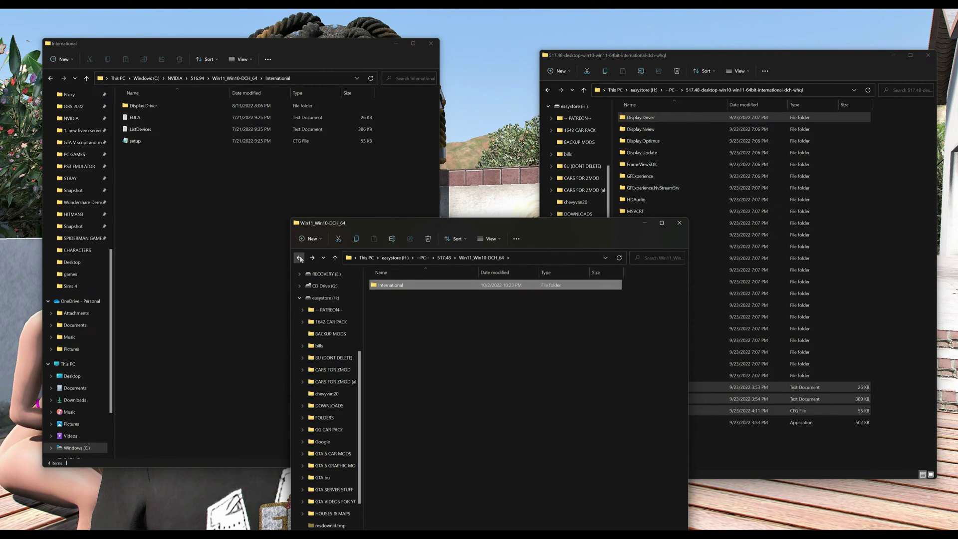
left_click(300, 258)
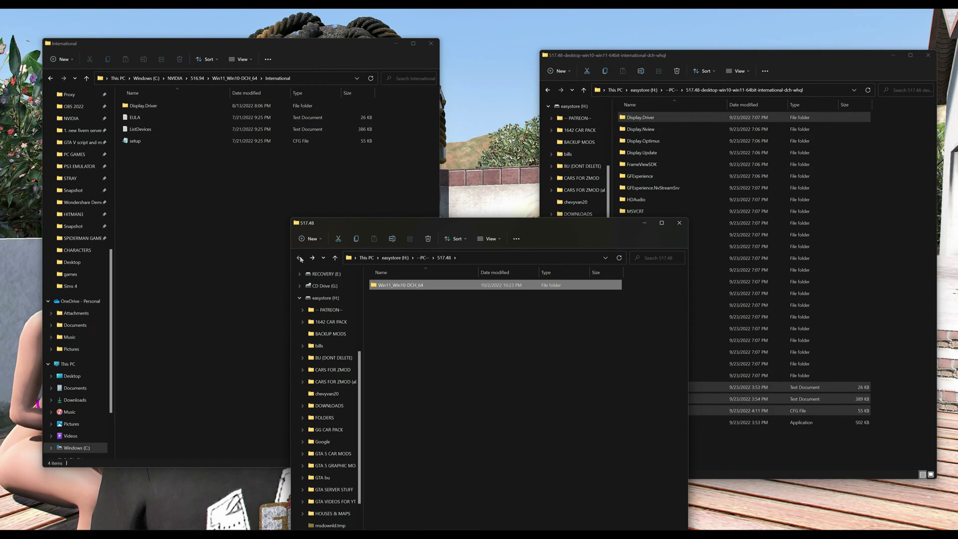
Go to the --PC-- folder, close the extracted package's window, and return the International window to C:\NVIDIA
left_click(423, 257)
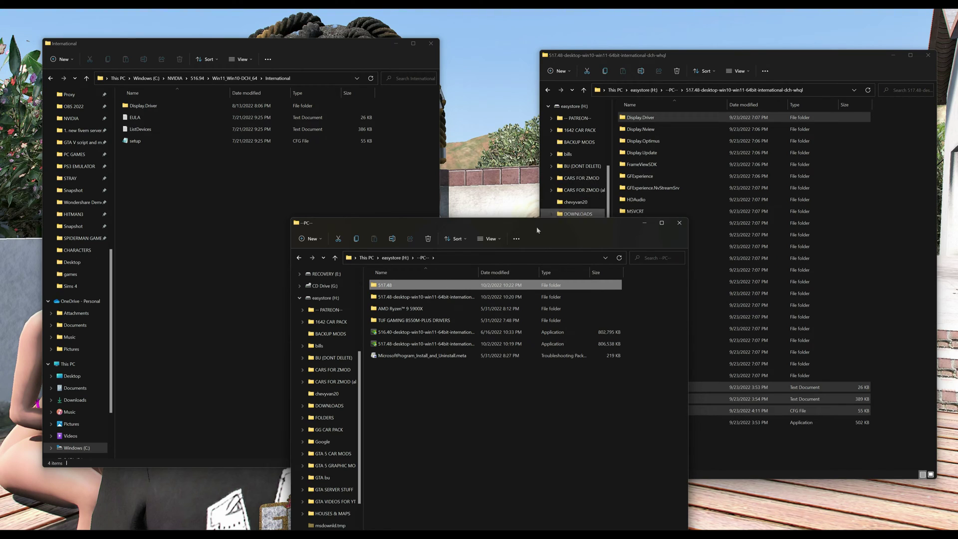
left_click(928, 56)
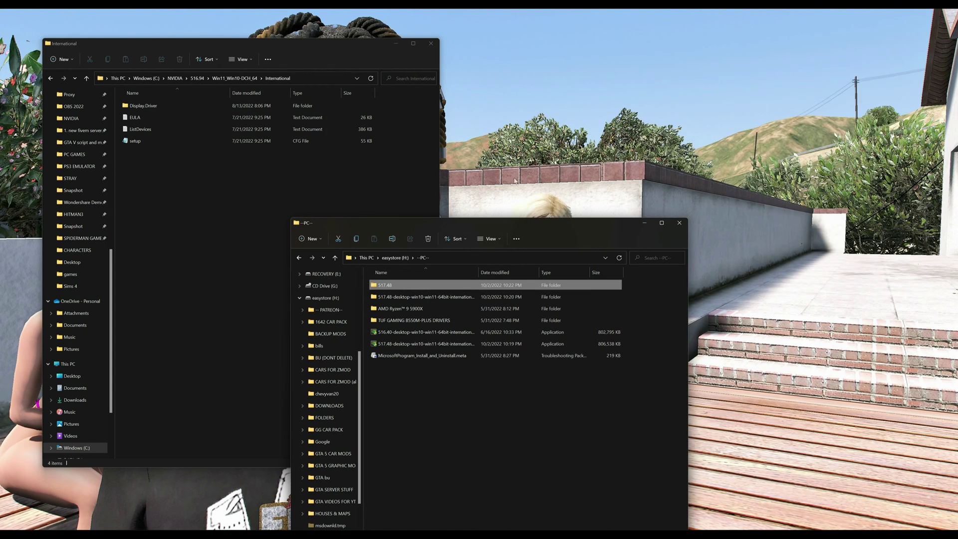
left_click_drag(466, 223, 700, 68)
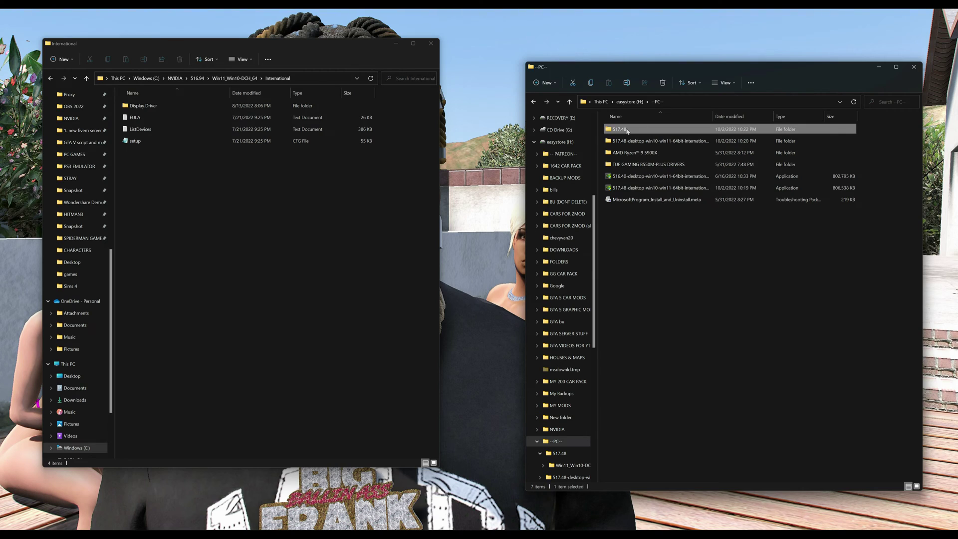
left_click(51, 78)
left_click(51, 78)
left_click(51, 79)
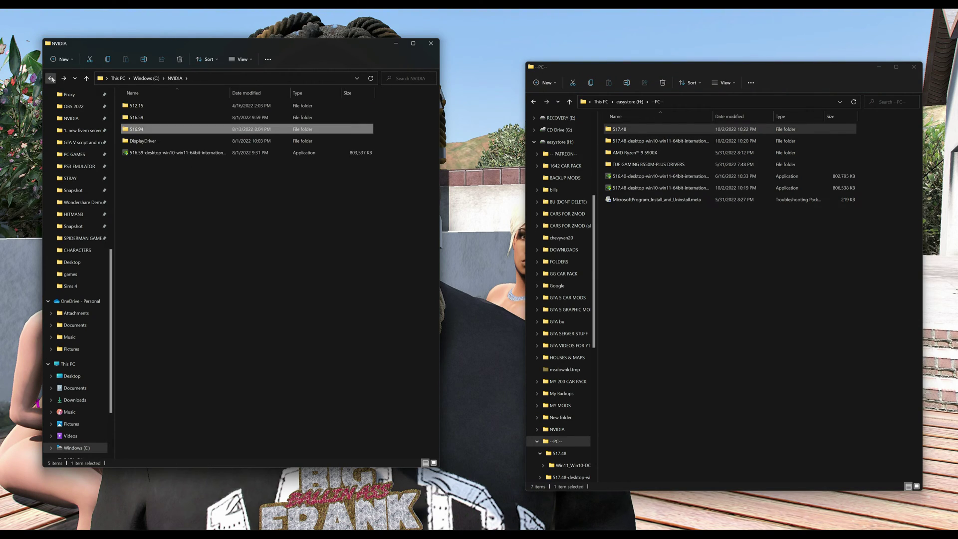
left_click(253, 209)
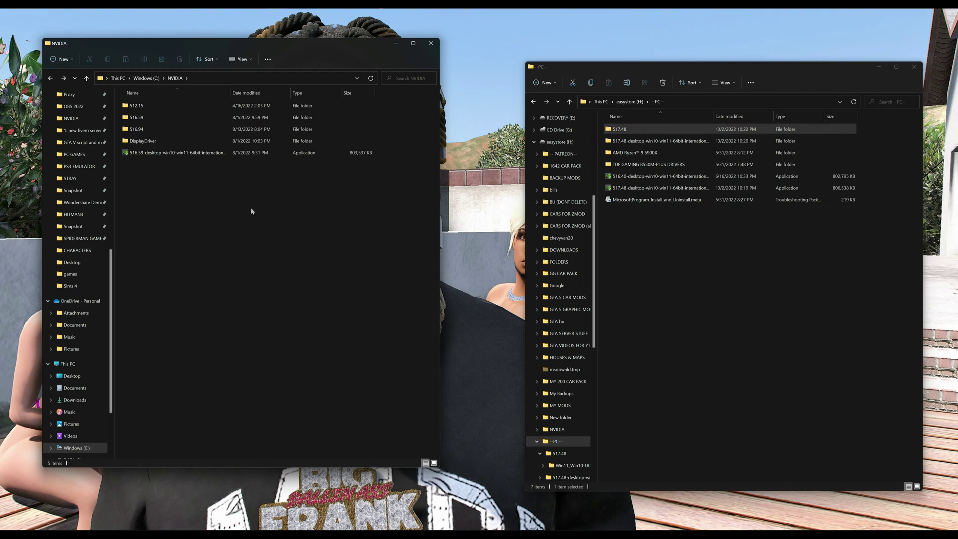
Copy the 517.48 folder from --PC-- into C:\NVIDIA and close the --PC-- window
left_click(655, 130)
left_click_drag(657, 132, 207, 224)
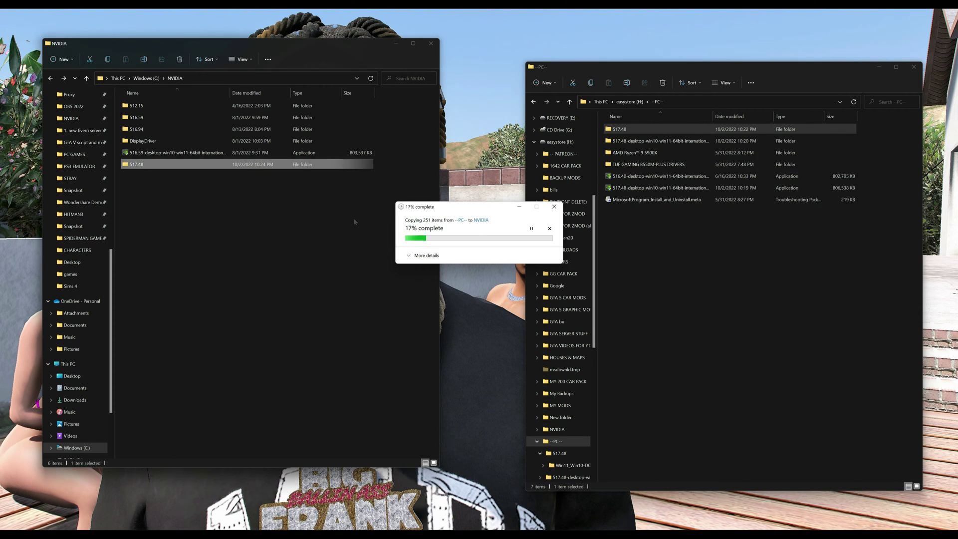
left_click(648, 228)
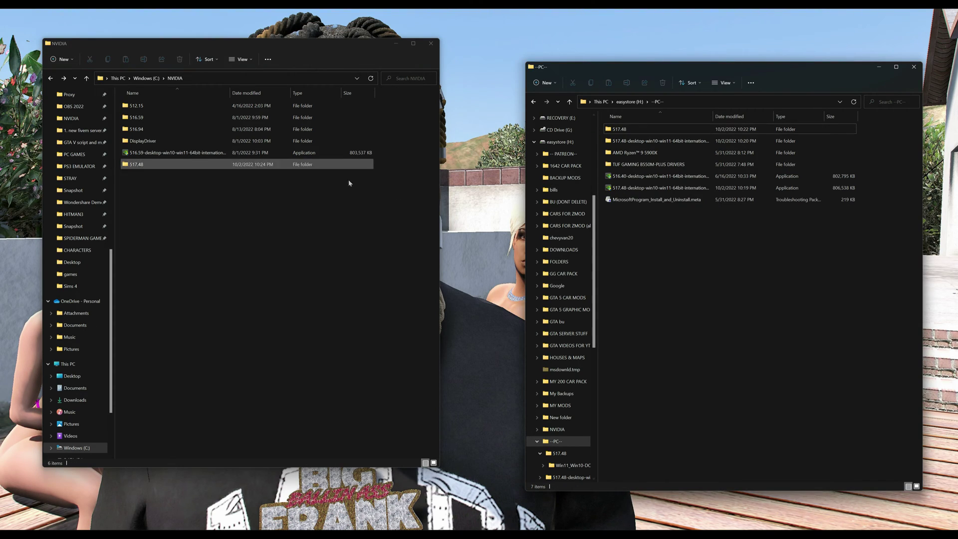
left_click(914, 67)
left_click_drag(325, 44, 777, 53)
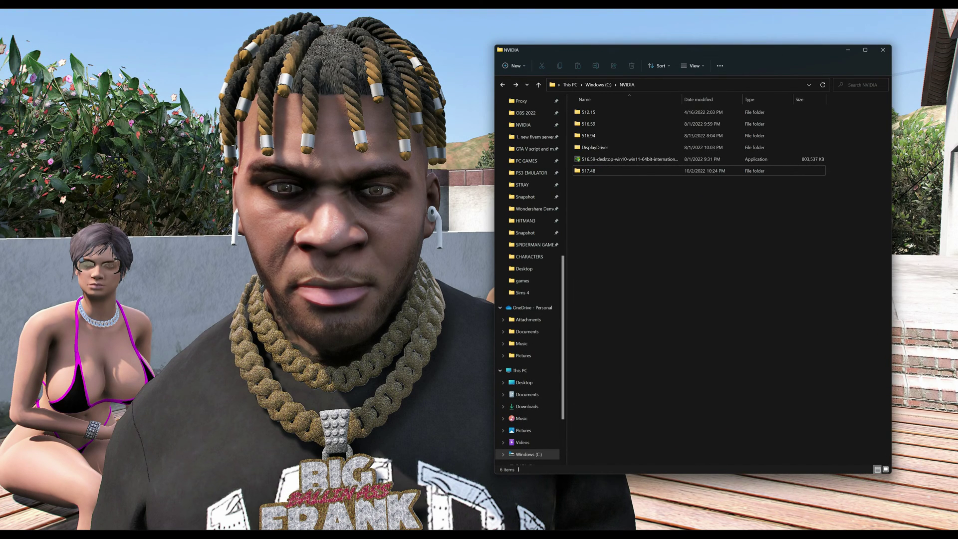
Open Device Manager and expand the Display adapters category
key("super")
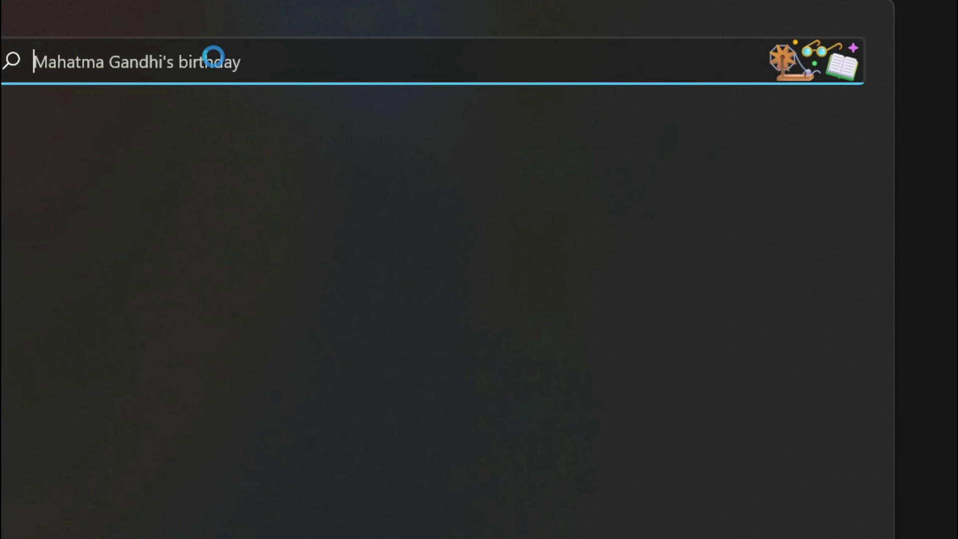
type("device")
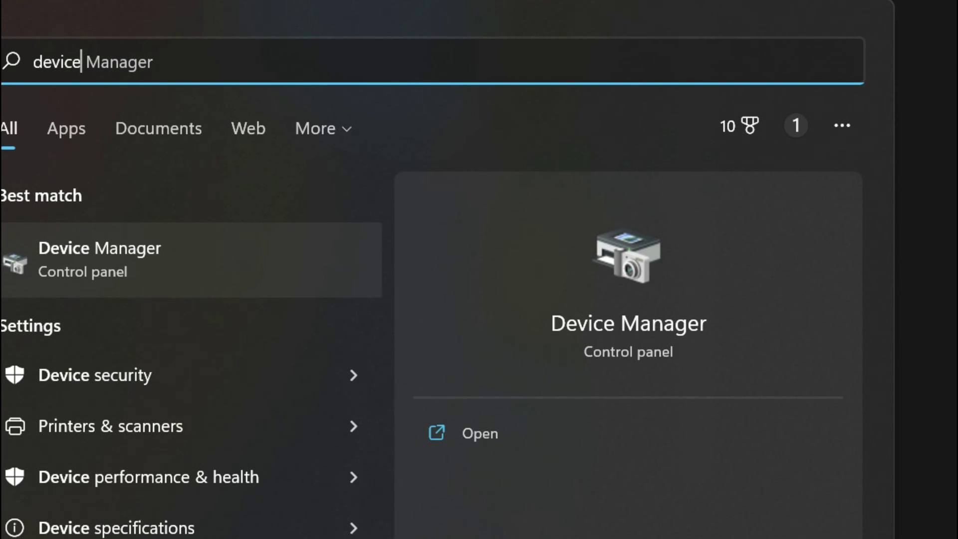
key("Return")
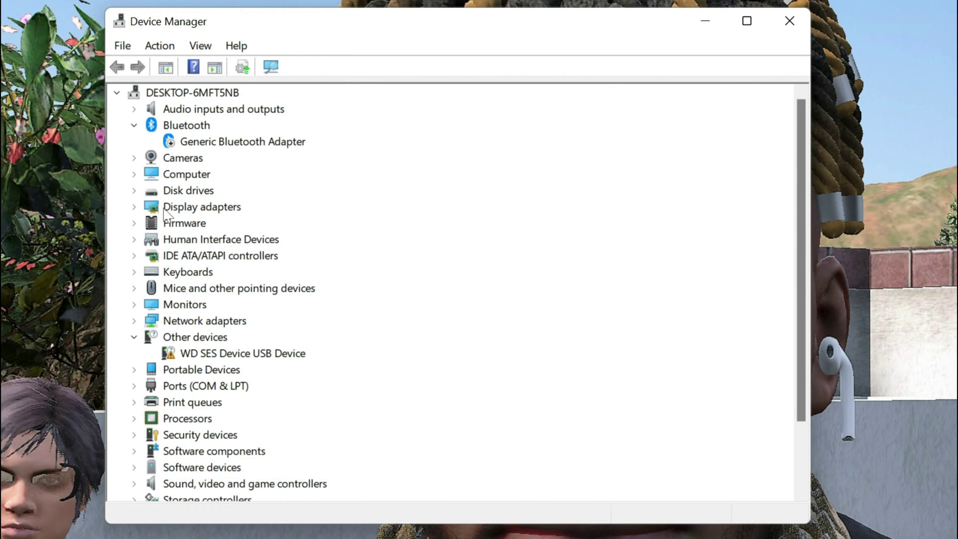
left_click(199, 206)
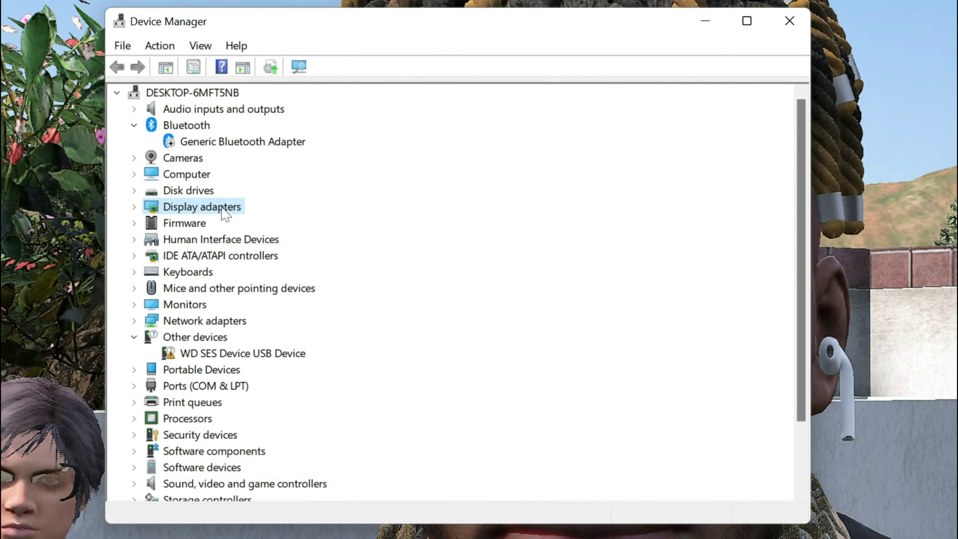
left_click(136, 207)
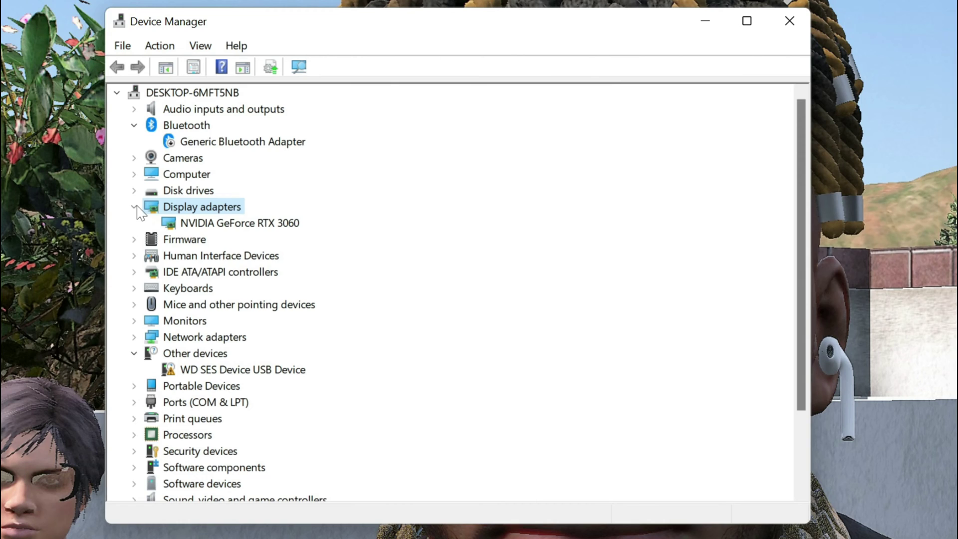
Start a driver update for the NVIDIA GeForce RTX 3060 from the local computer and open the driver folder picker
left_click(222, 224)
right_click(260, 228)
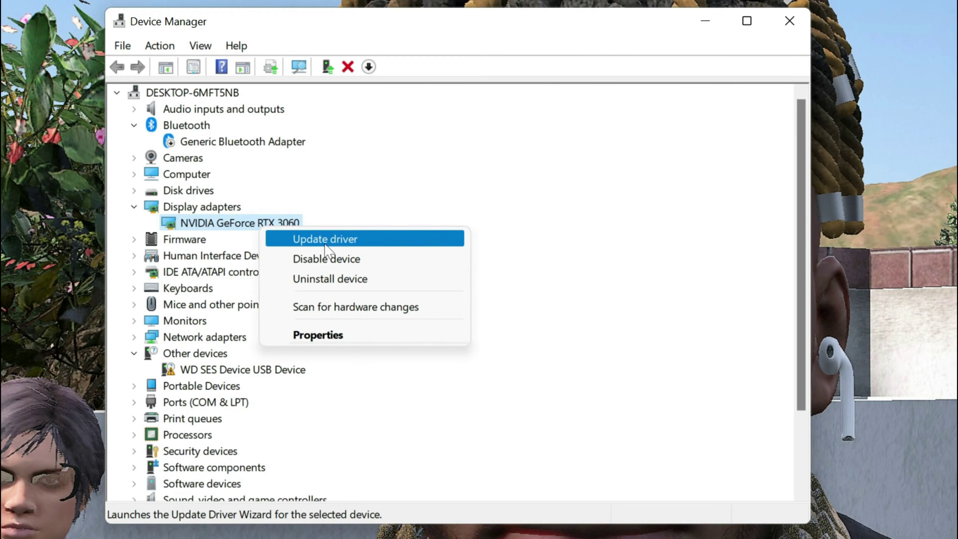
left_click(349, 243)
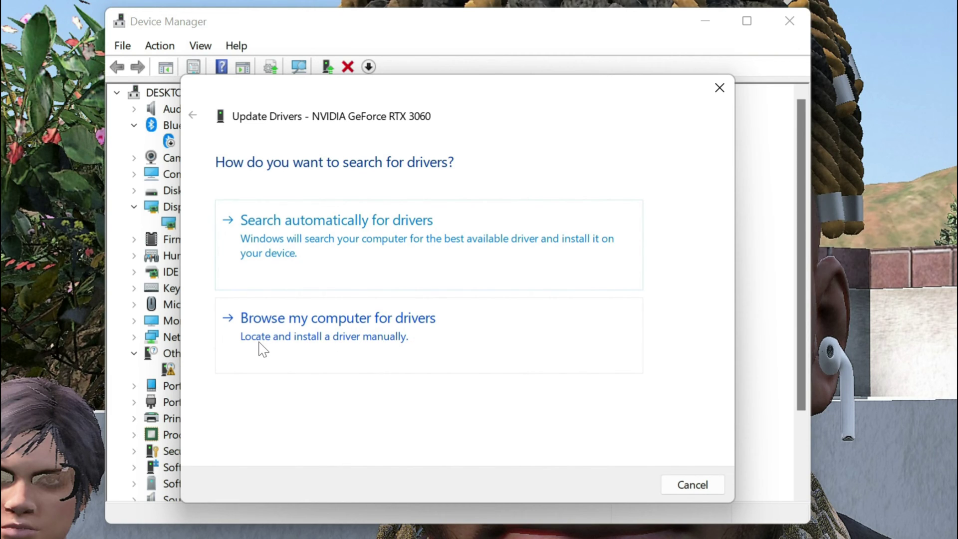
left_click(380, 337)
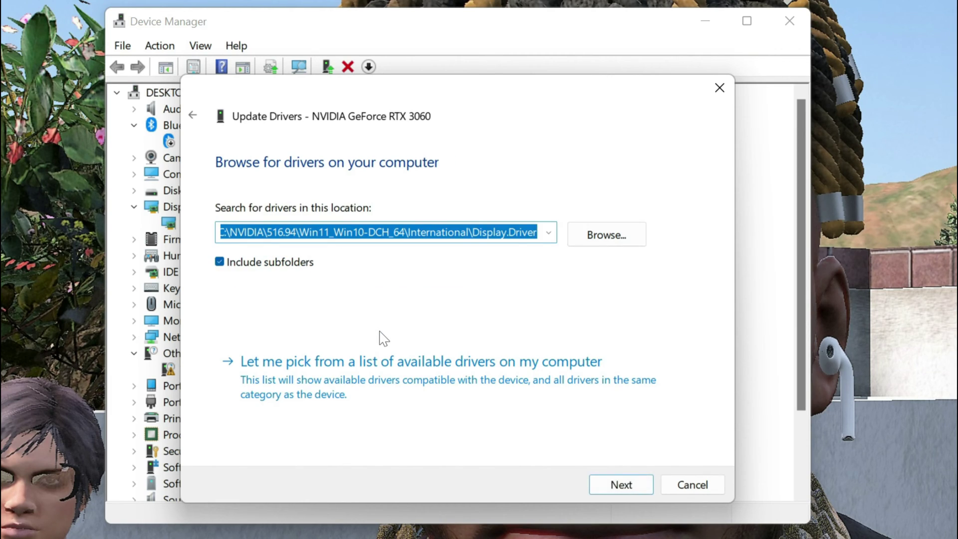
left_click(623, 238)
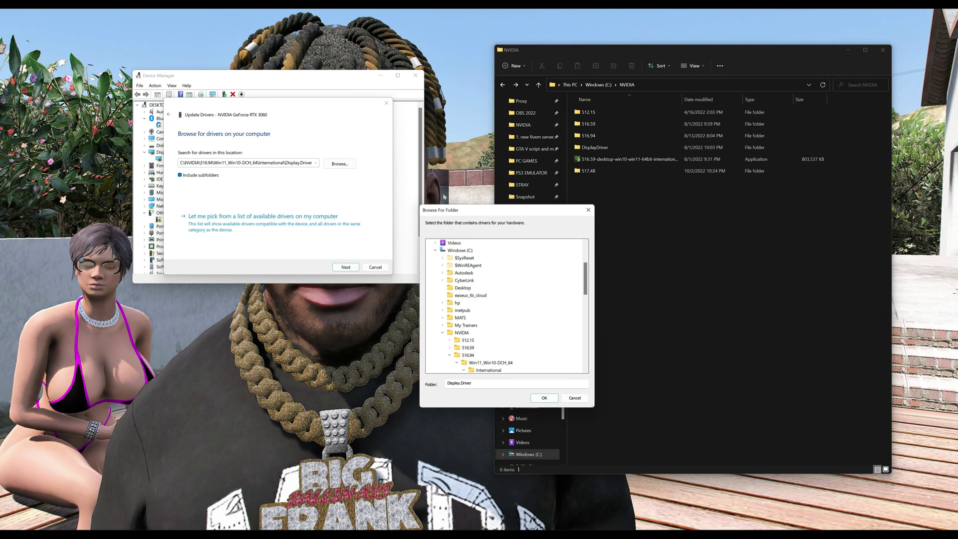
left_click_drag(467, 214, 279, 220)
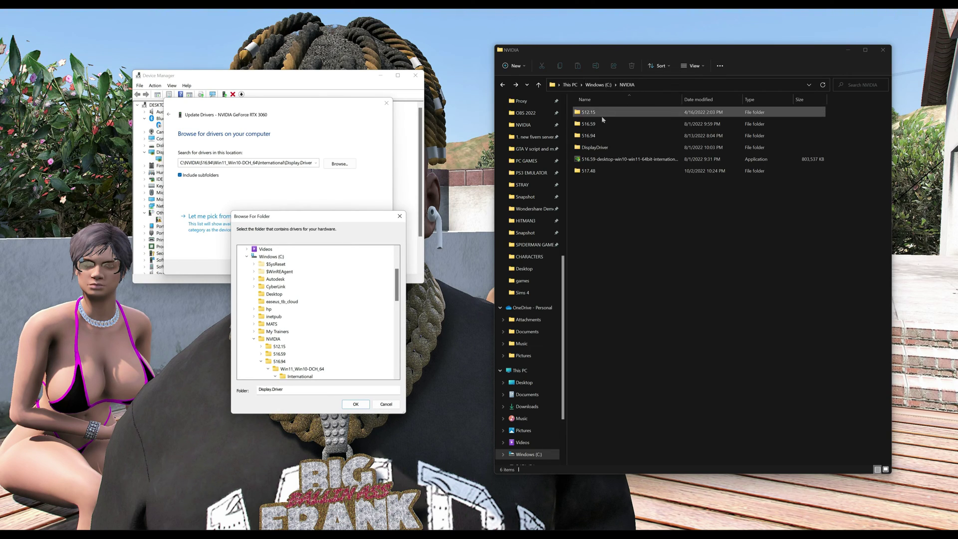
In File Explorer, open 517.48\Win11_Win10-DCH_64\International\Display.Driver to examine the path of the new driver files
left_click(623, 172)
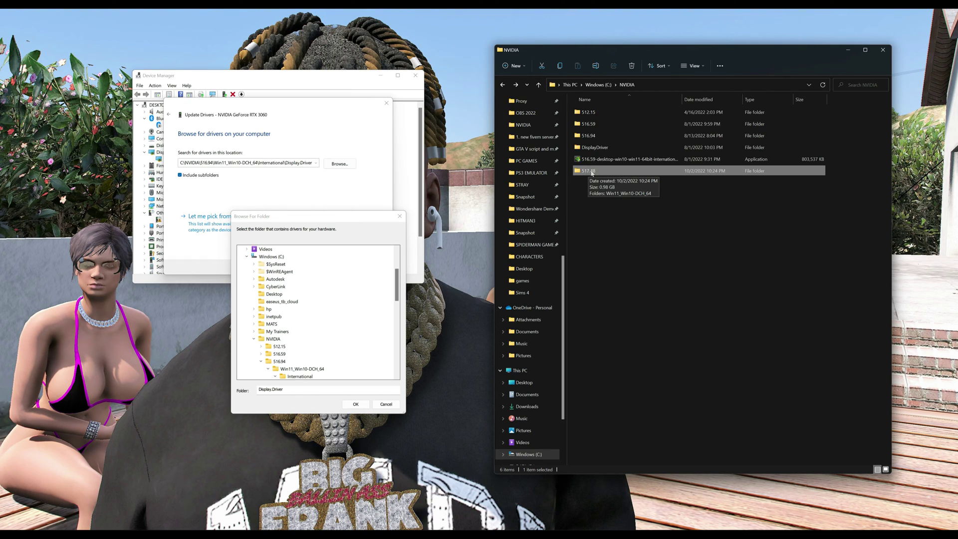
double_click(602, 171)
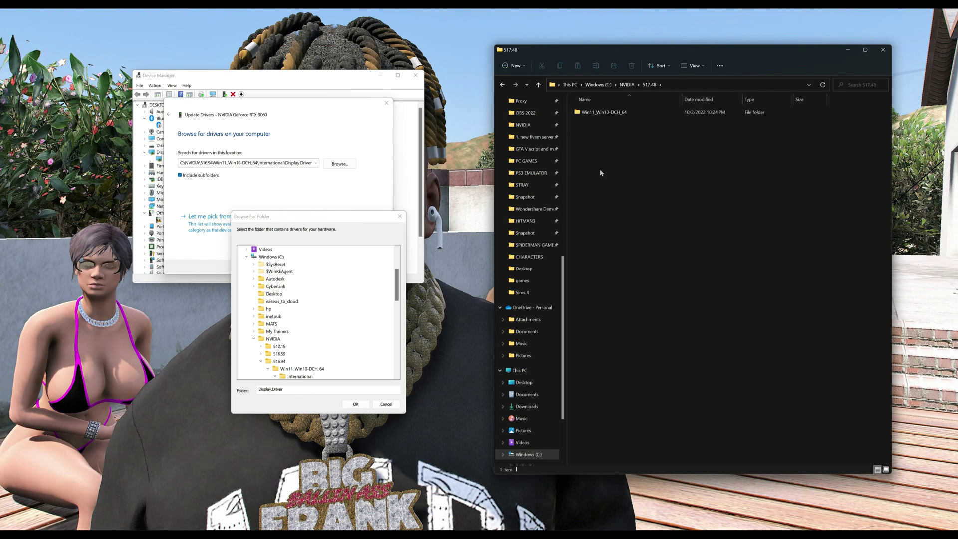
double_click(617, 113)
double_click(617, 111)
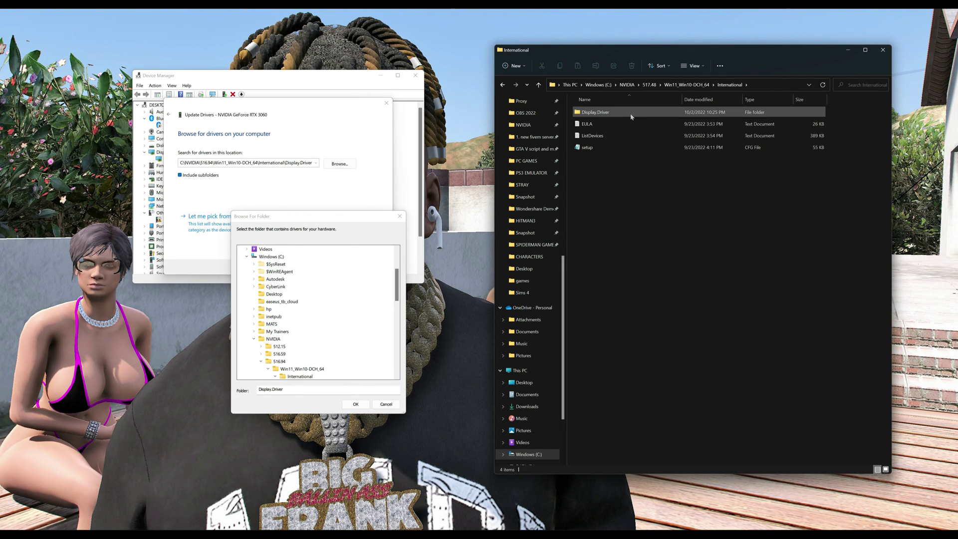
double_click(632, 115)
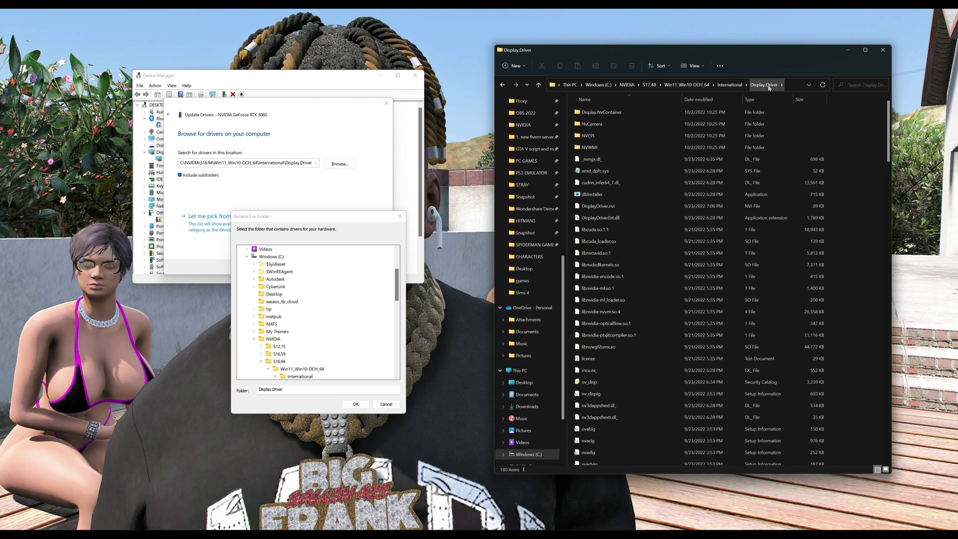
In the driver folder picker, expand This PC and Windows (C:) to reach the NVIDIA folder, and collapse 516.94
scroll(288, 312, "down", 3)
scroll(284, 310, "up", 5)
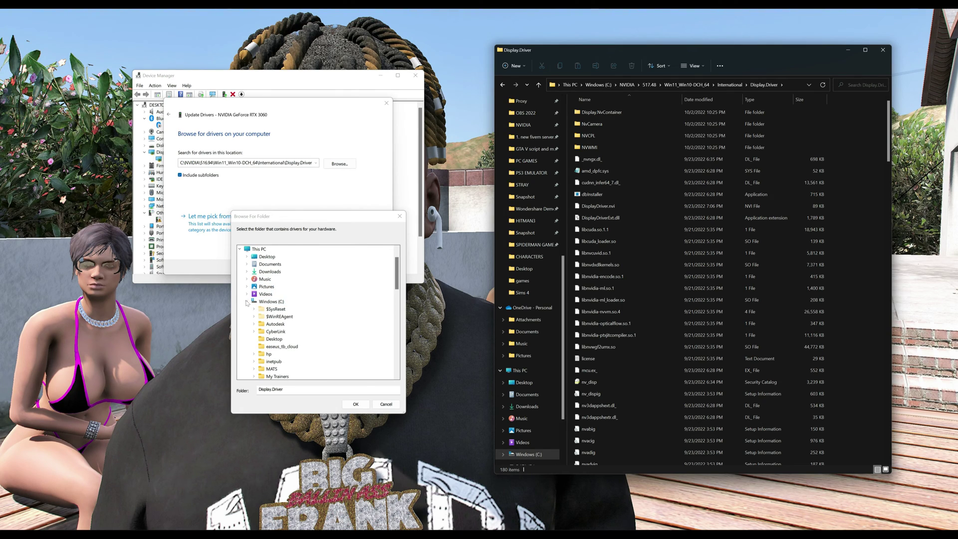
left_click(259, 249)
left_click(240, 249)
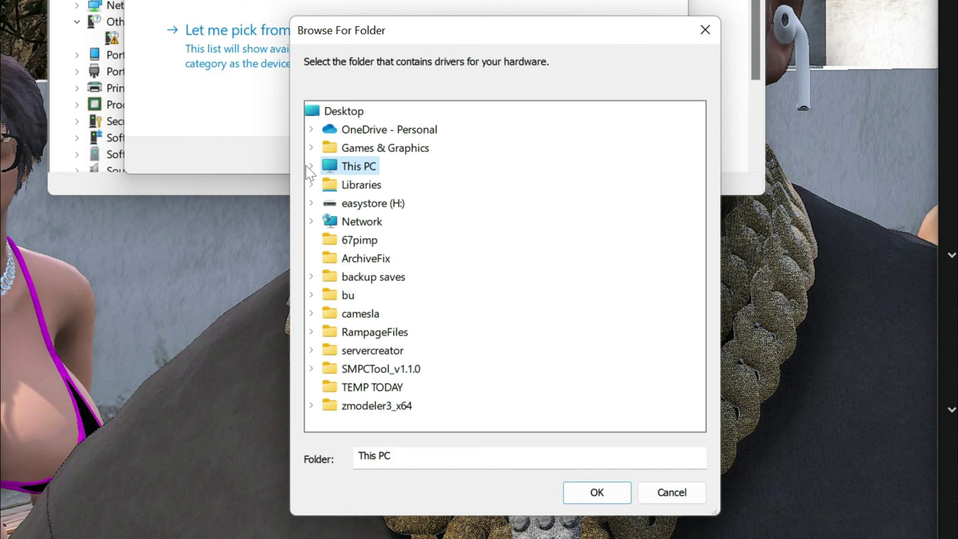
left_click(311, 167)
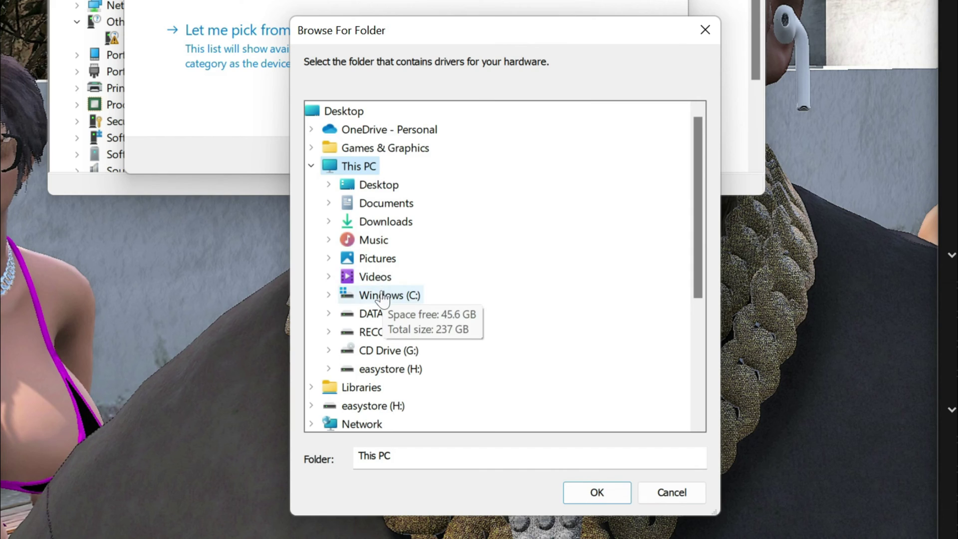
double_click(355, 292)
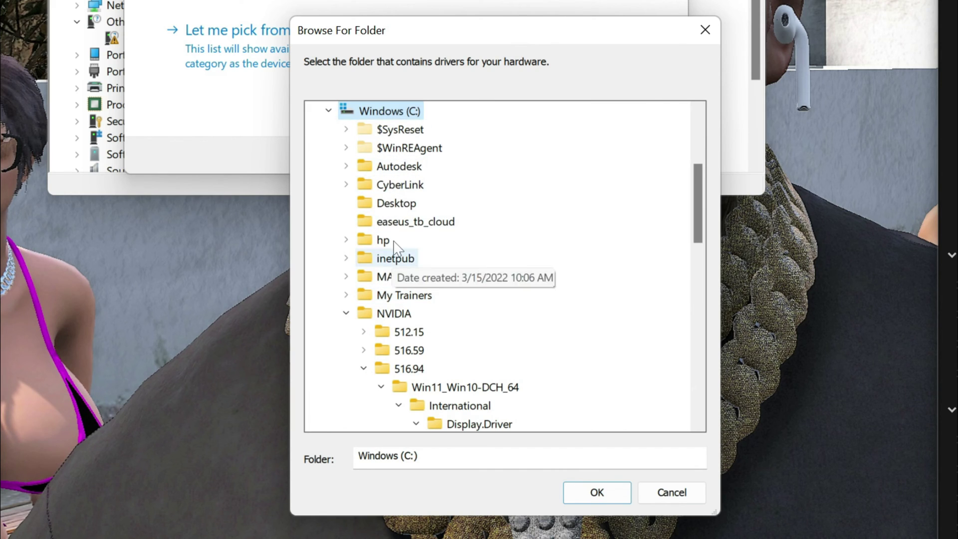
left_click(394, 313)
scroll(424, 280, "down", 2)
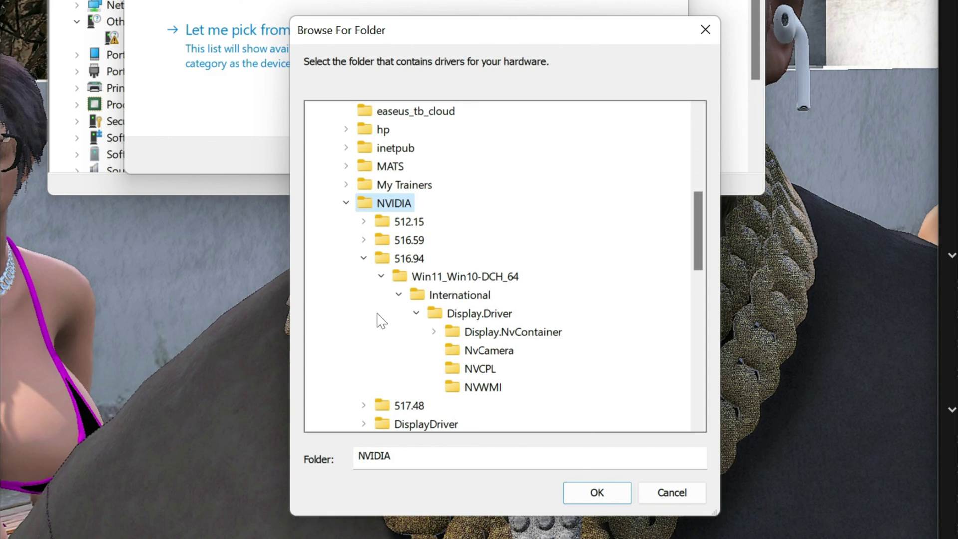
left_click(364, 258)
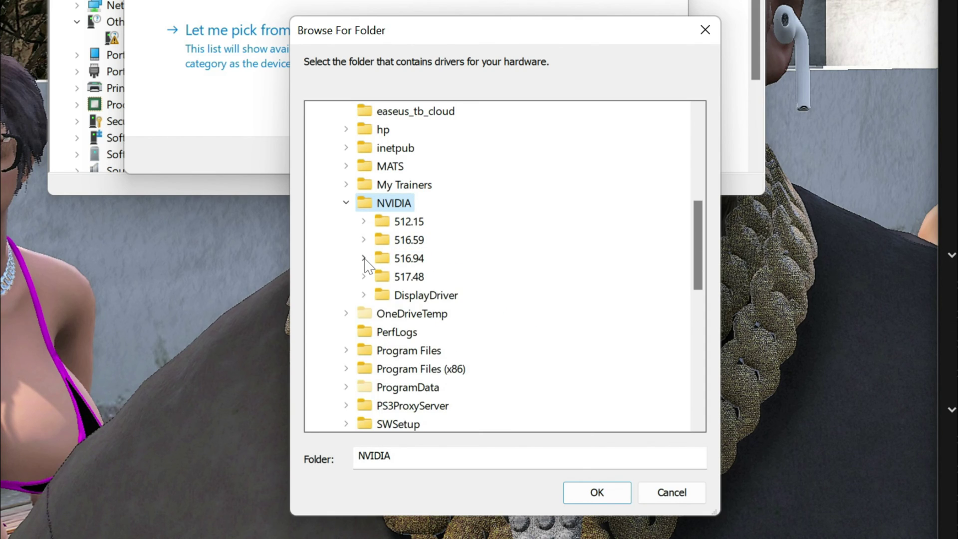
Set the driver search location to C:\NVIDIA\517.48\Win11_Win10-DCH_64\International\Display.Driver and proceed with the driver installation
double_click(409, 277)
scroll(420, 240, "down", 2)
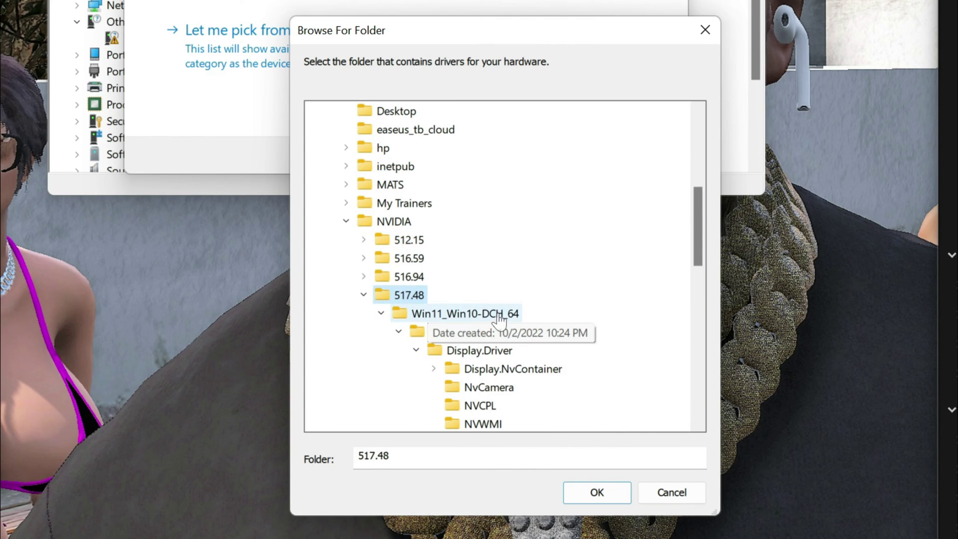
scroll(500, 314, "down", 1)
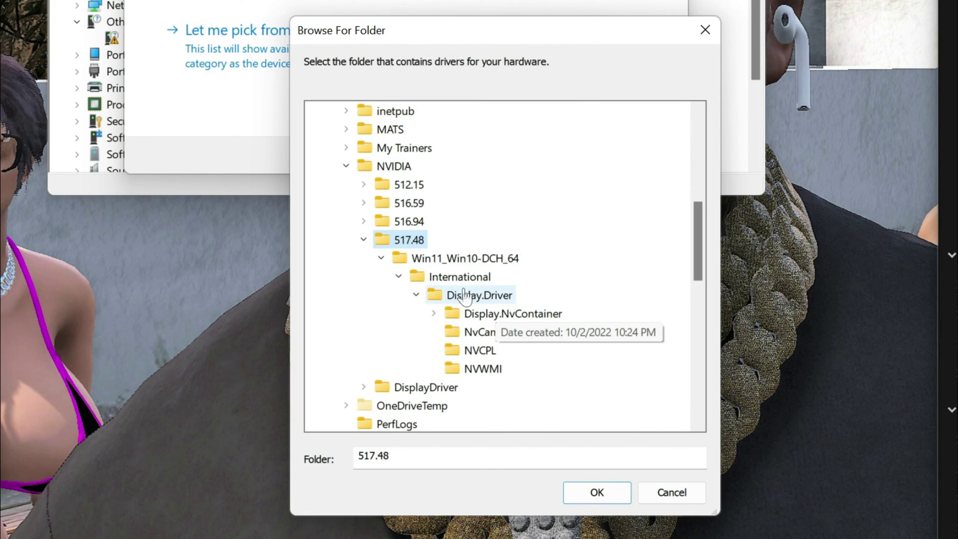
left_click(480, 291)
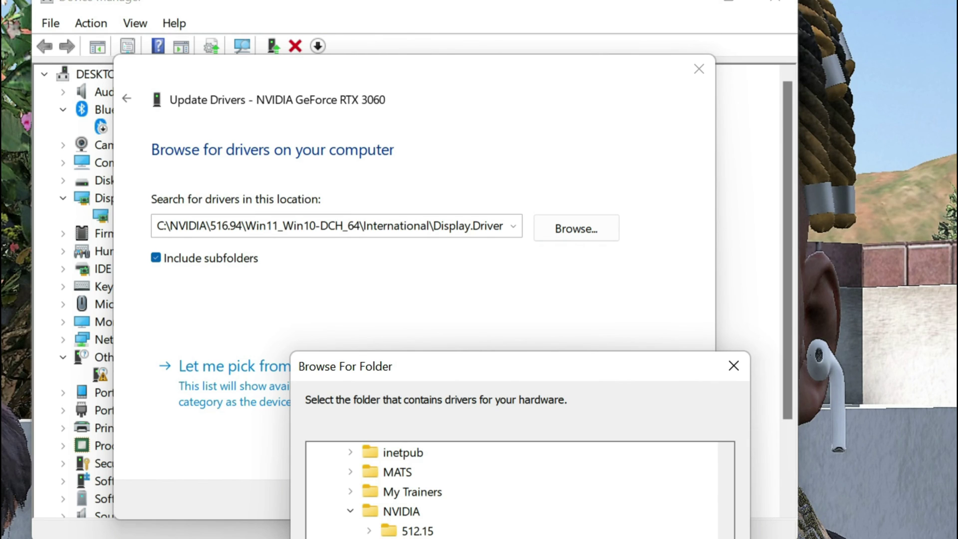
key("Return")
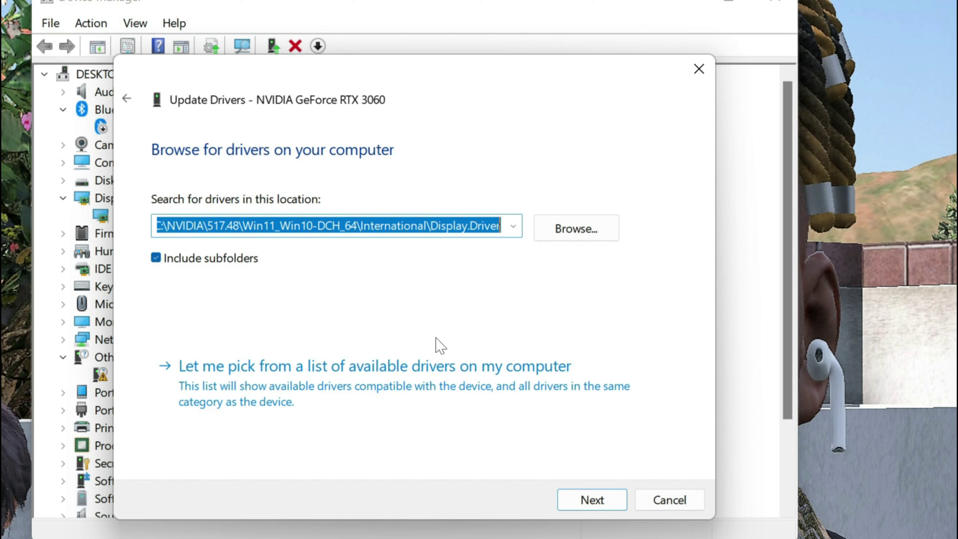
left_click(593, 500)
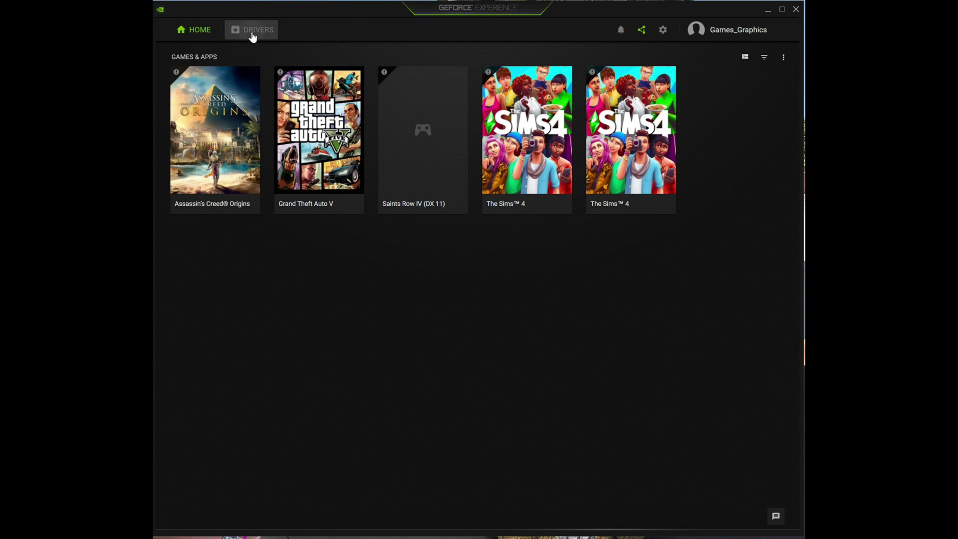
In GeForce Experience, view the installed driver version and check for driver updates
left_click(253, 35)
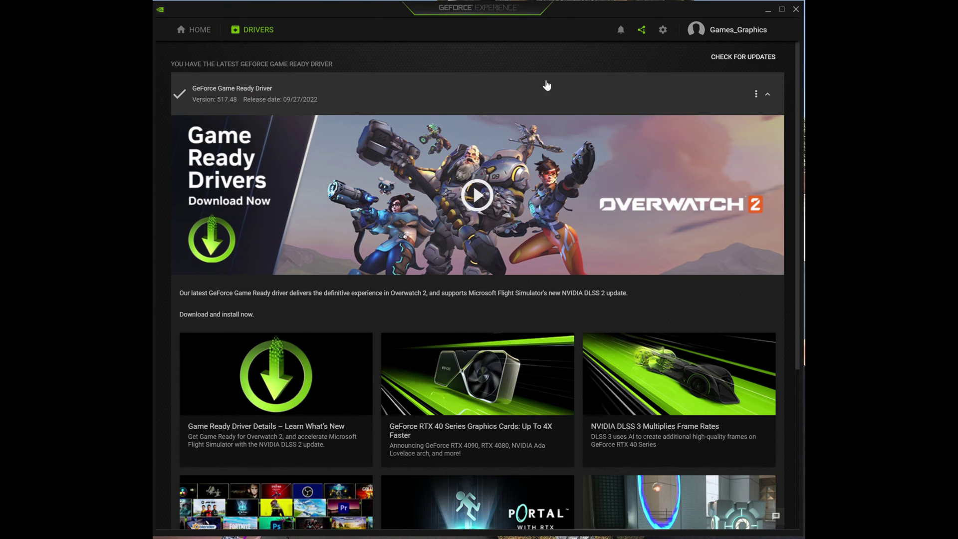
left_click(730, 60)
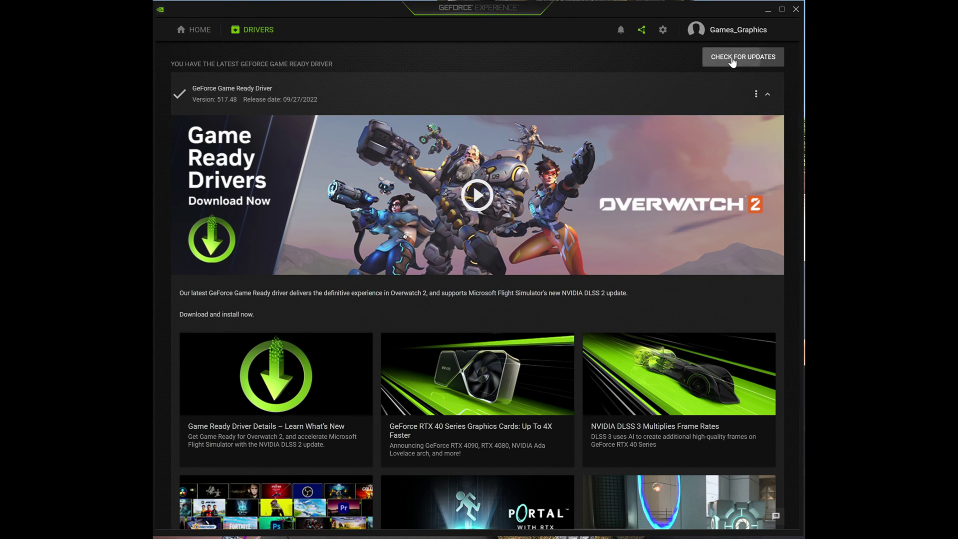